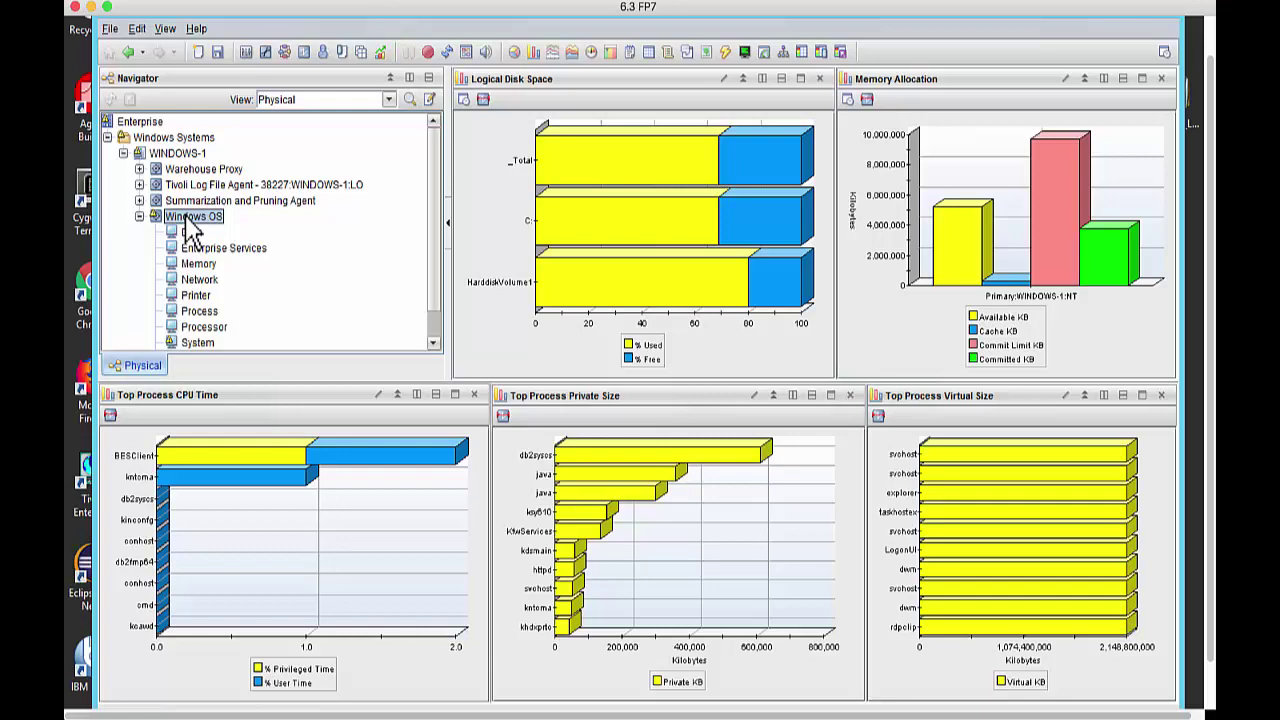
Open the History Collection Configuration and display the configured collections and attribute groups for Windows OS
{"action": "left_click", "coordinate": [266, 53]}
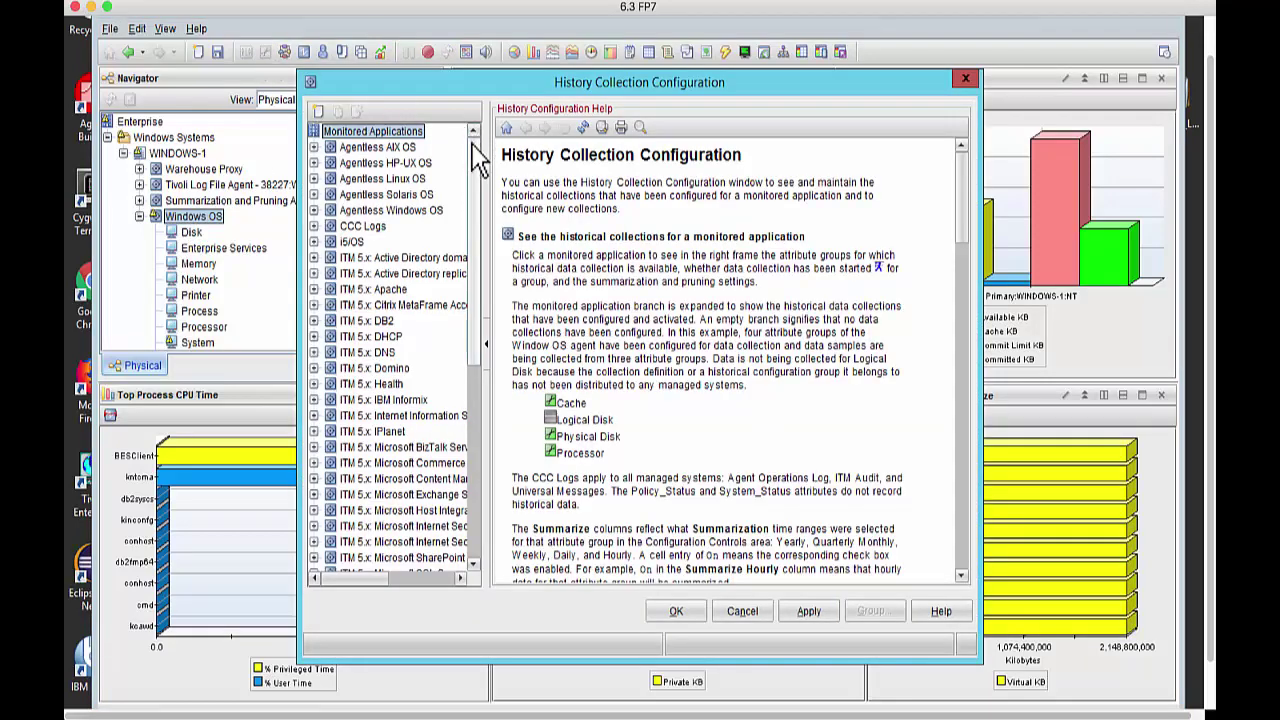
{"action": "left_click_drag", "start_coordinate": [478, 160], "coordinate": [472, 405]}
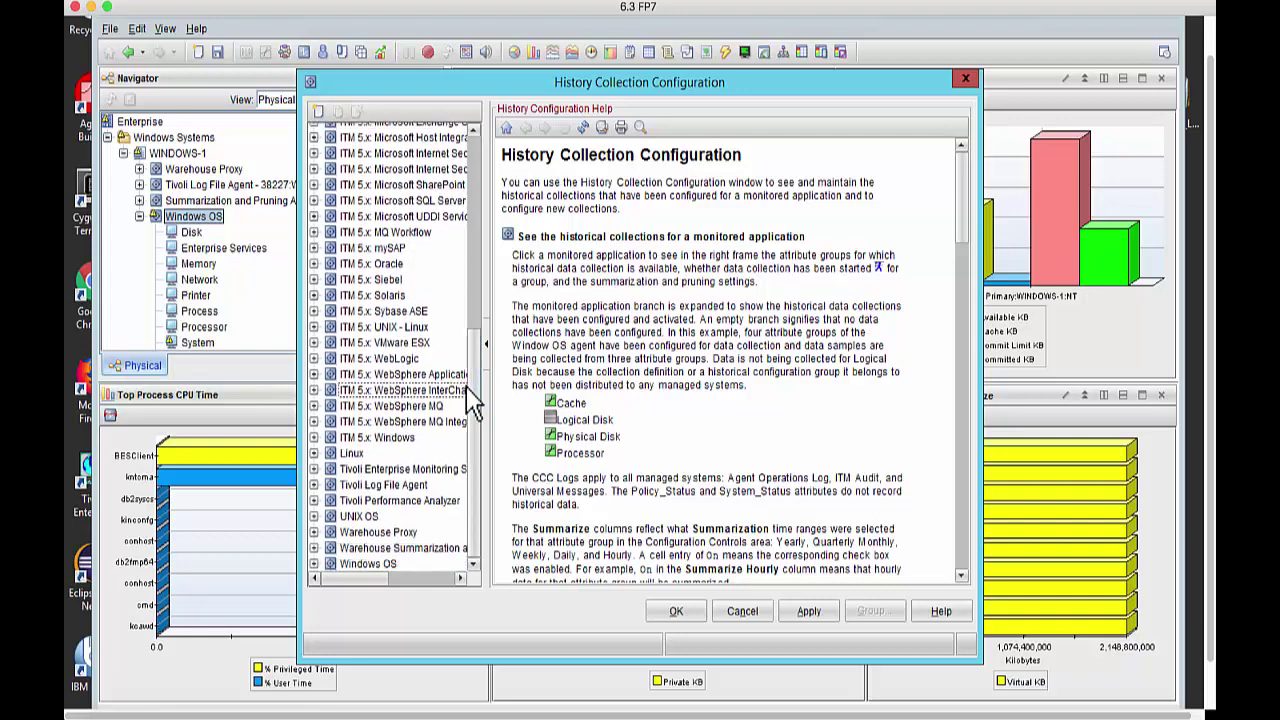
{"action": "left_click", "coordinate": [314, 564]}
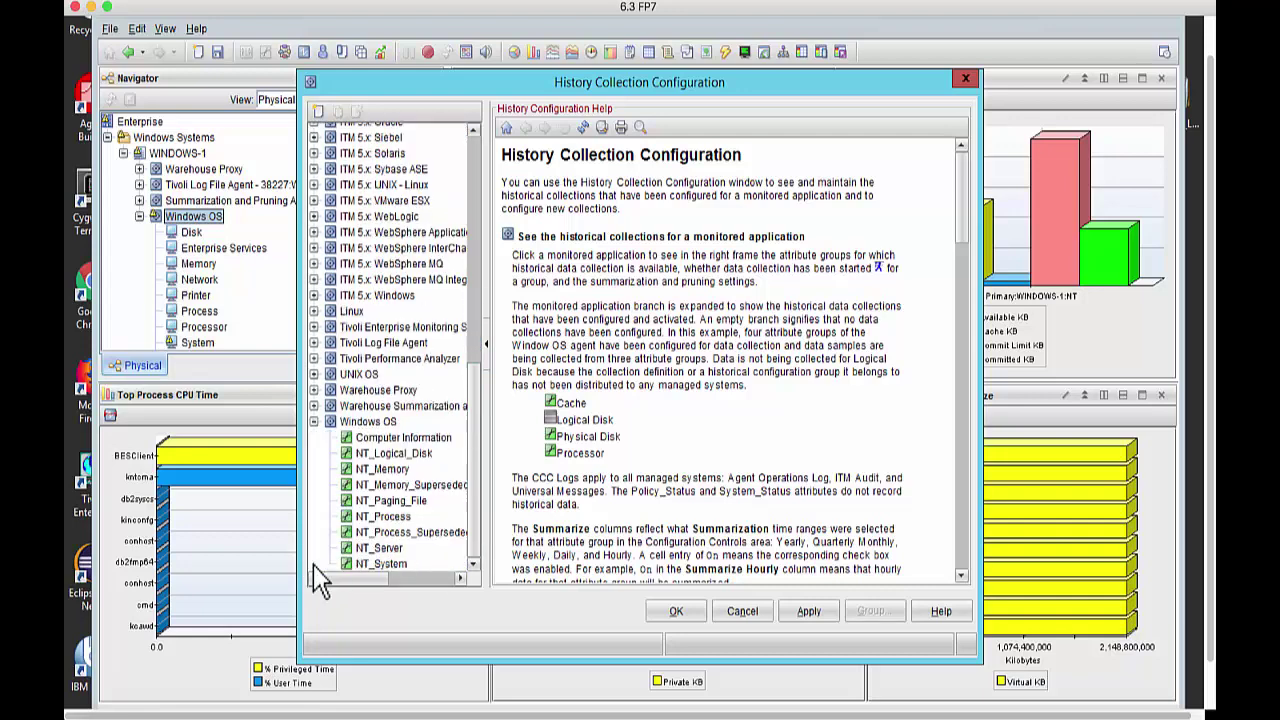
{"action": "left_click", "coordinate": [370, 424]}
{"action": "left_click", "coordinate": [370, 423]}
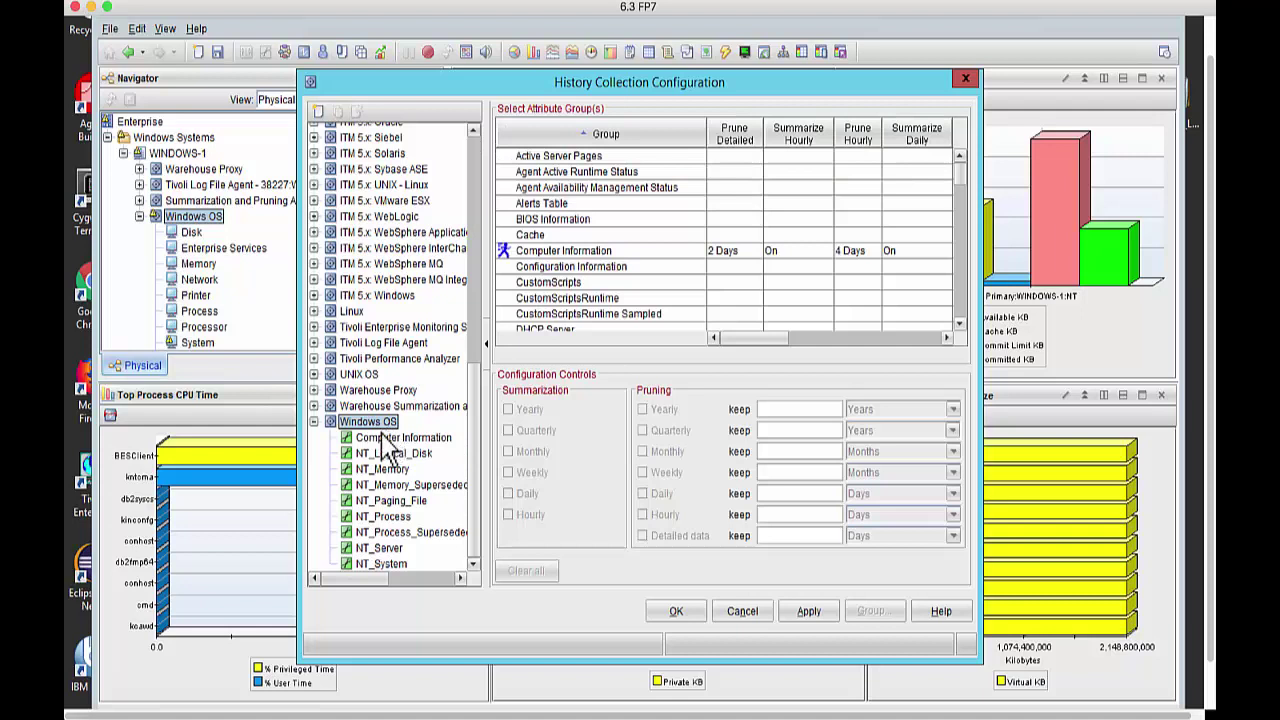
{"action": "left_click", "coordinate": [383, 441]}
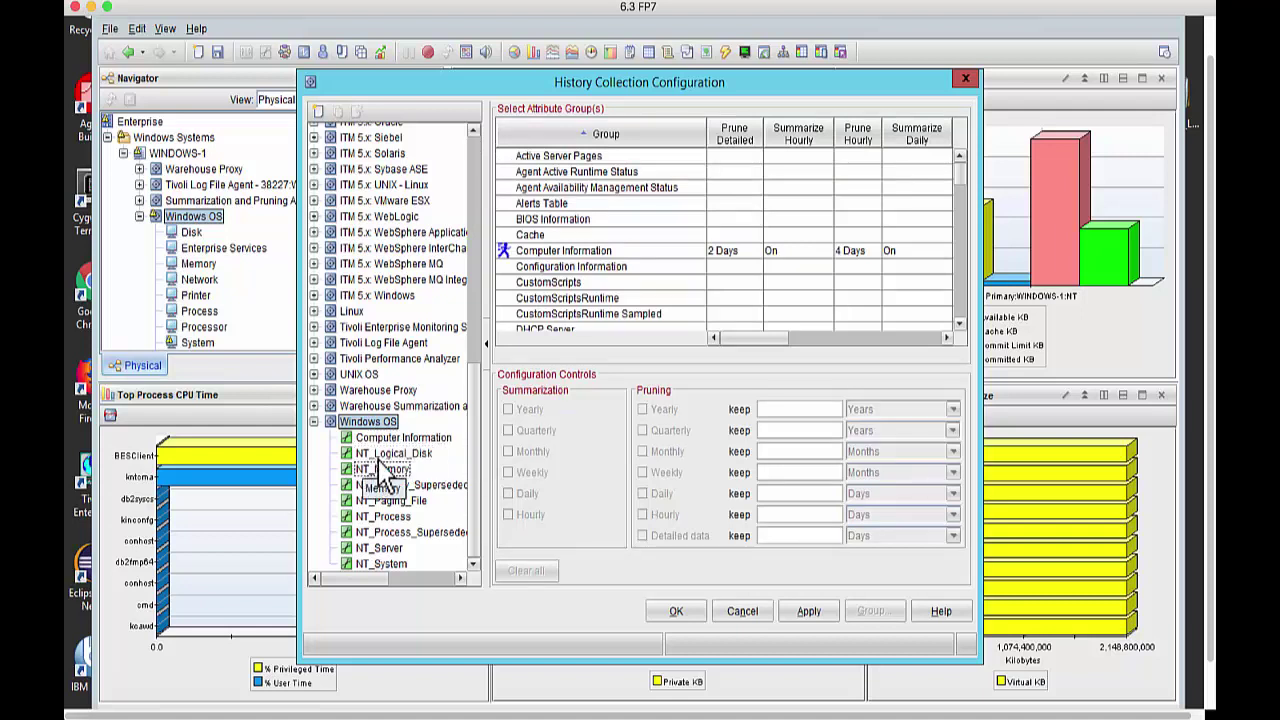
{"action": "left_click", "coordinate": [384, 470]}
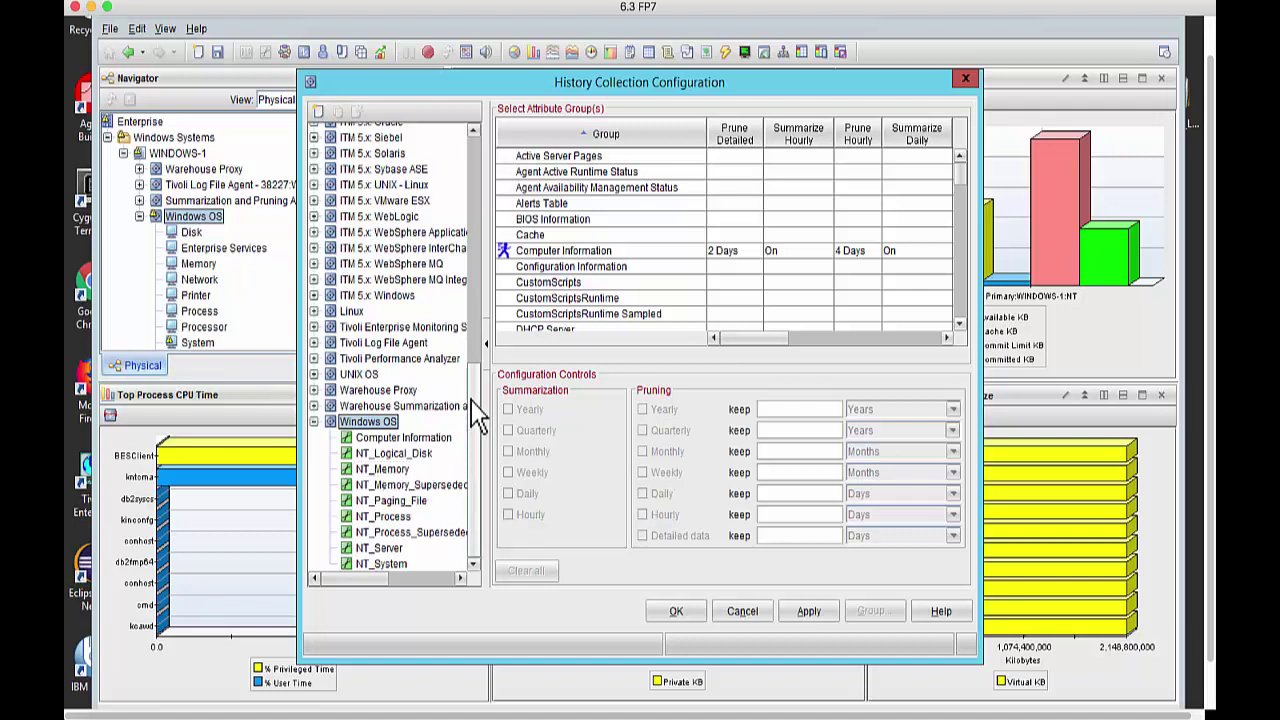
Review the Computer Information collection's interval and location settings, the location choices and its distribution to managed systems
{"action": "left_click", "coordinate": [390, 438]}
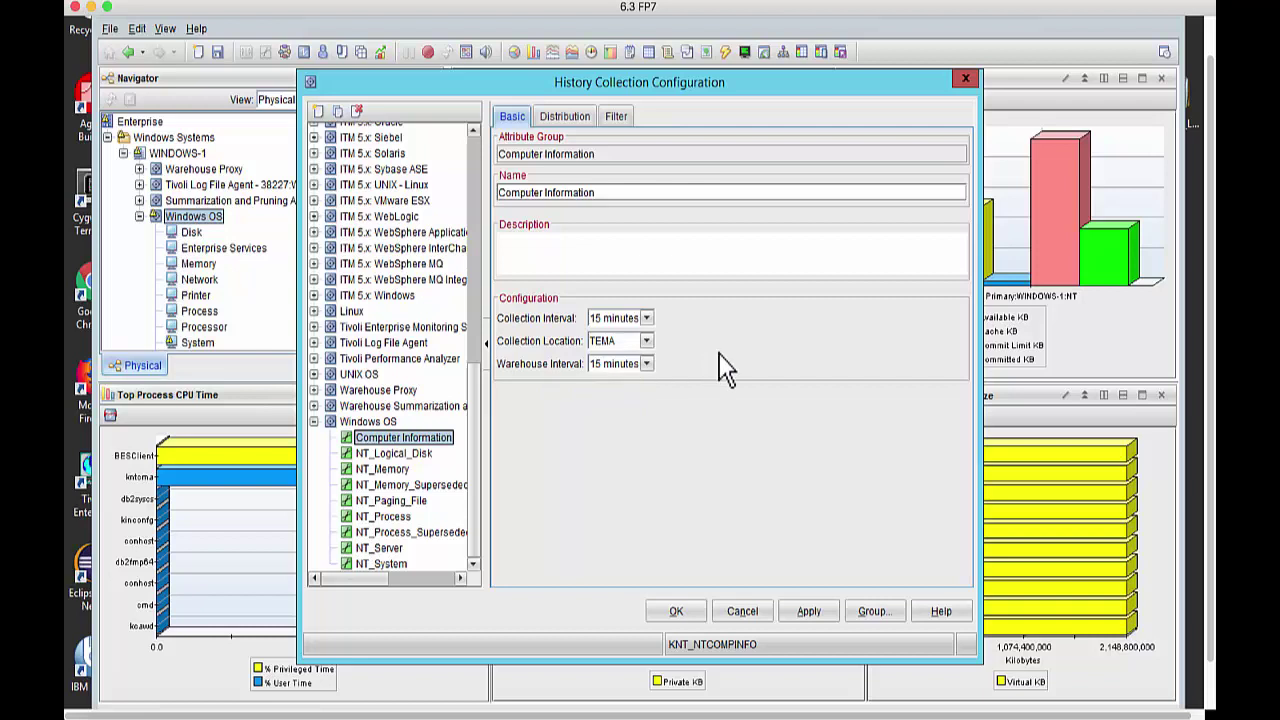
{"action": "left_click", "coordinate": [648, 343]}
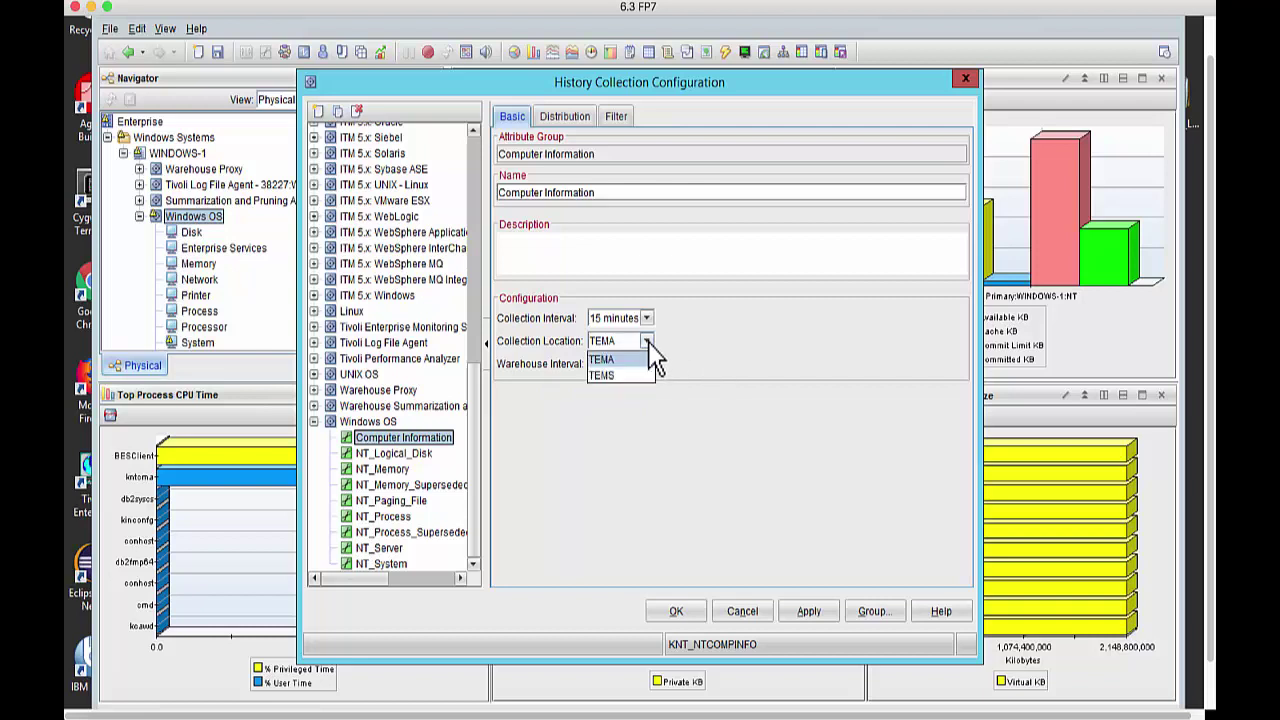
{"action": "left_click", "coordinate": [649, 345]}
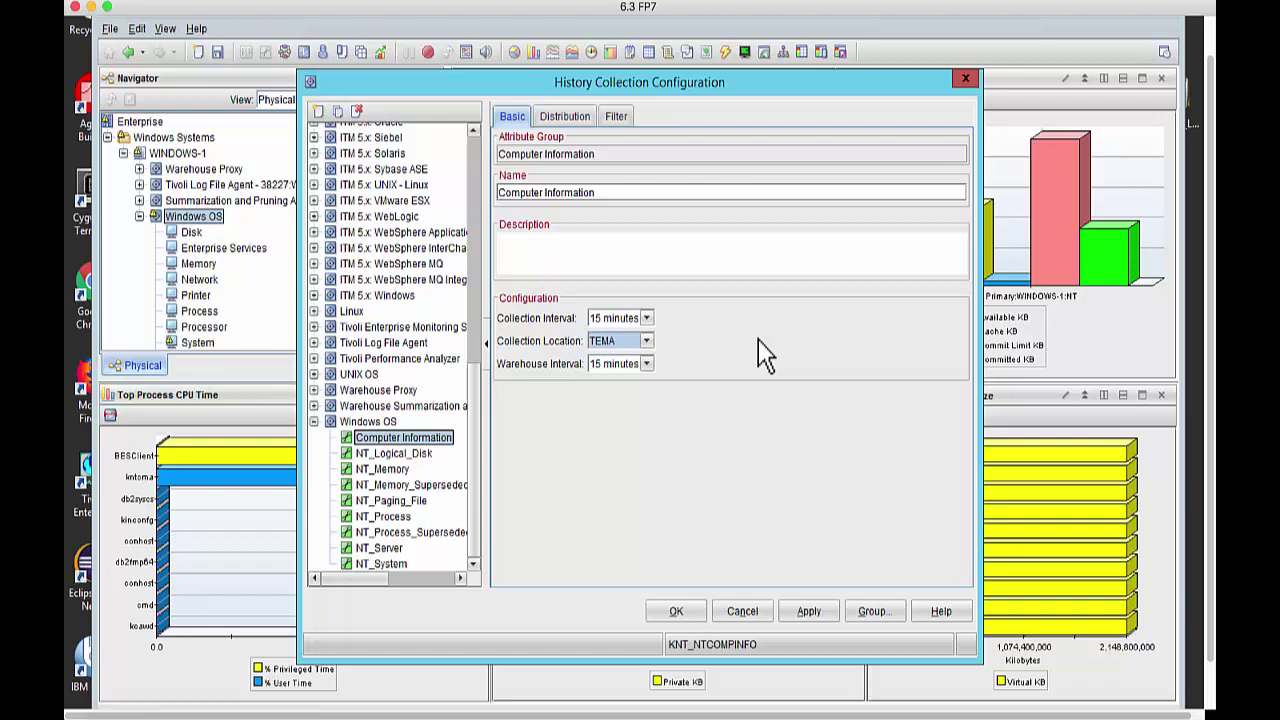
{"action": "left_click", "coordinate": [564, 120]}
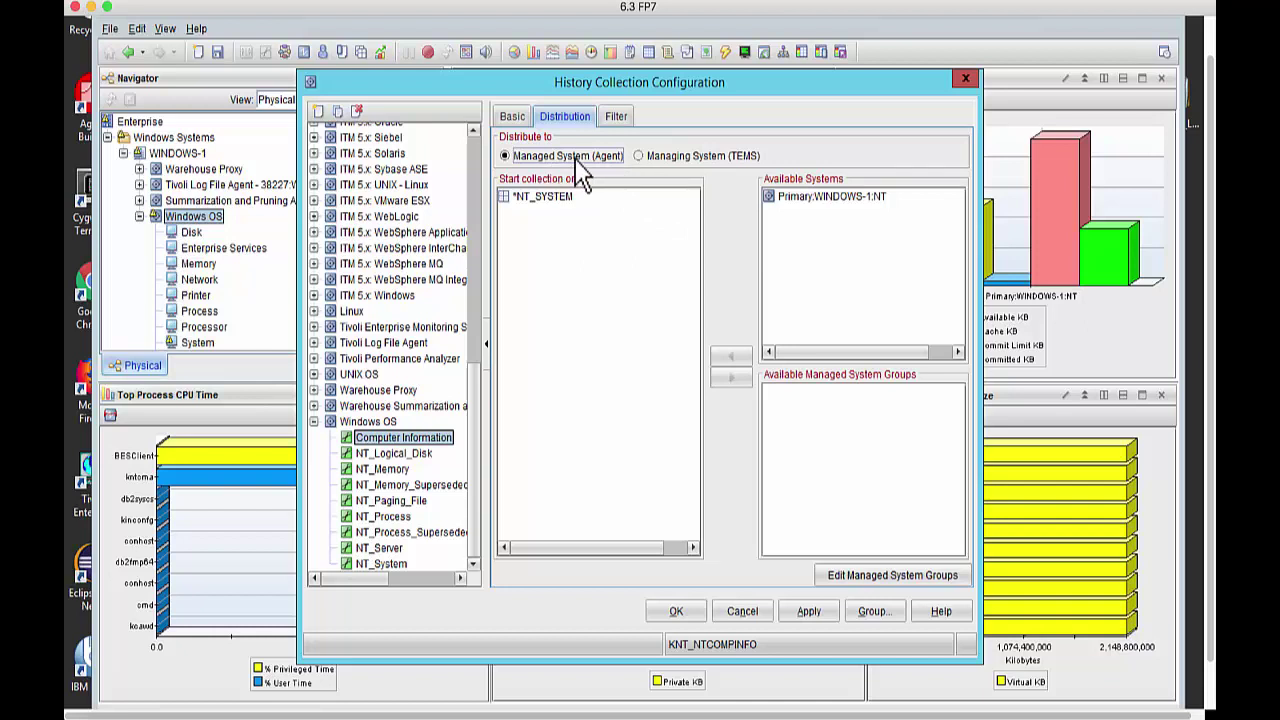
{"action": "left_click", "coordinate": [514, 118]}
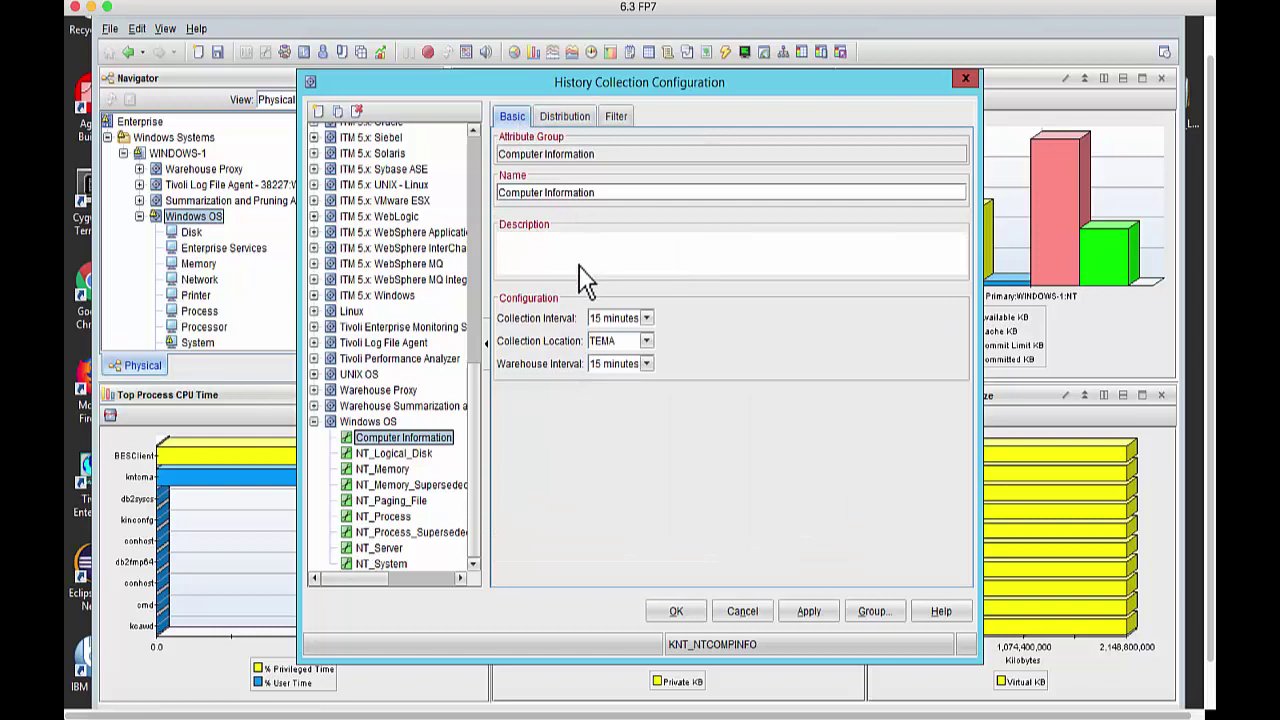
Examine the summarization and pruning settings of Computer Information and look through the other Windows OS attribute groups
{"action": "left_click", "coordinate": [368, 421]}
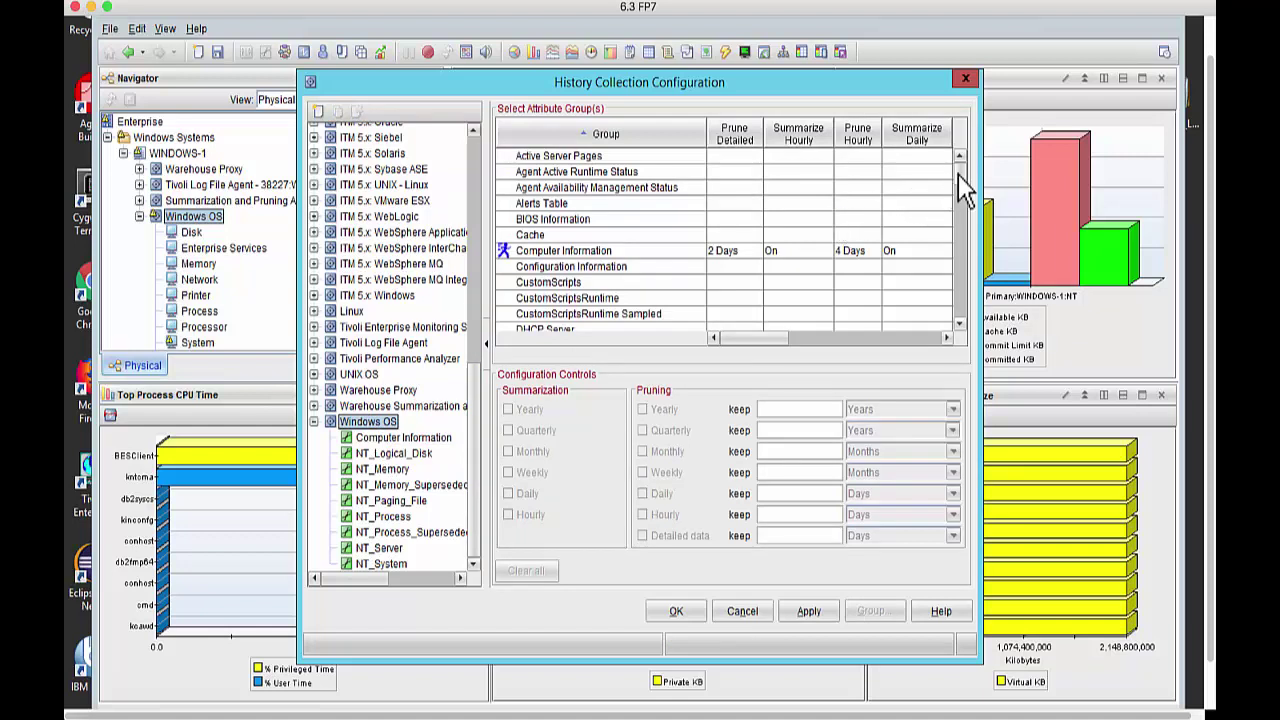
{"action": "left_click", "coordinate": [567, 253]}
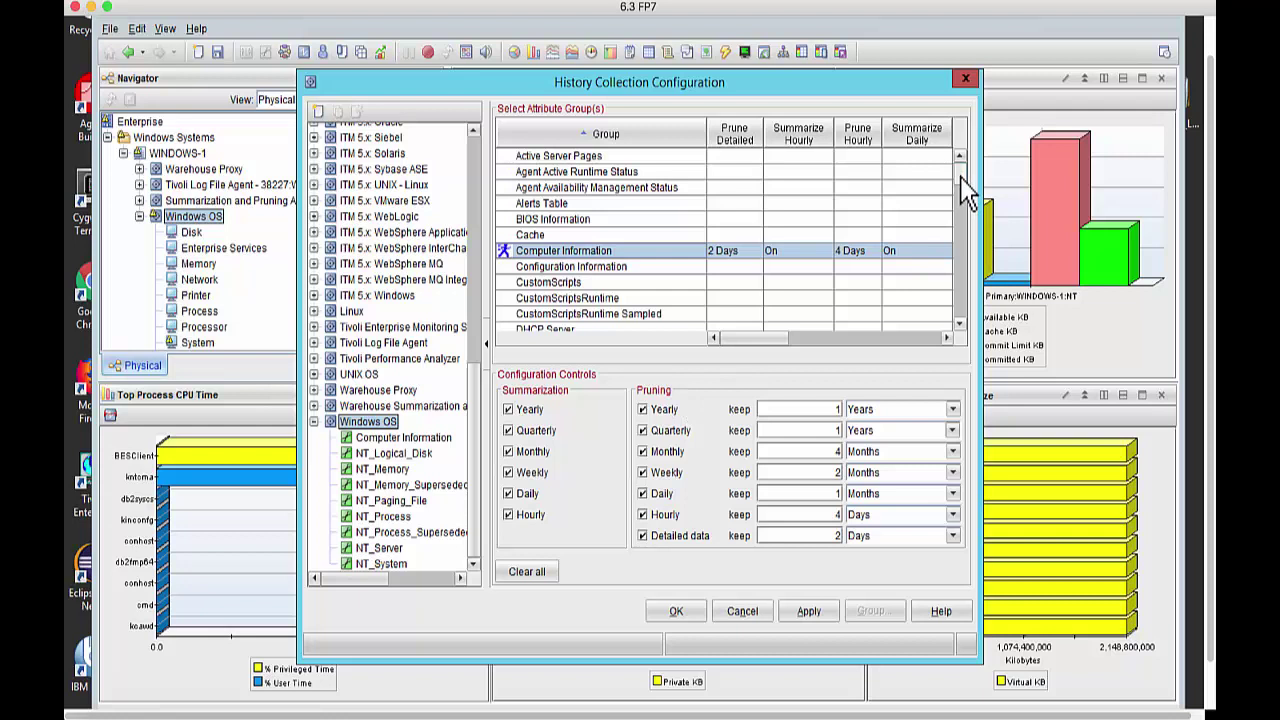
{"action": "left_click_drag", "start_coordinate": [961, 180], "coordinate": [962, 185]}
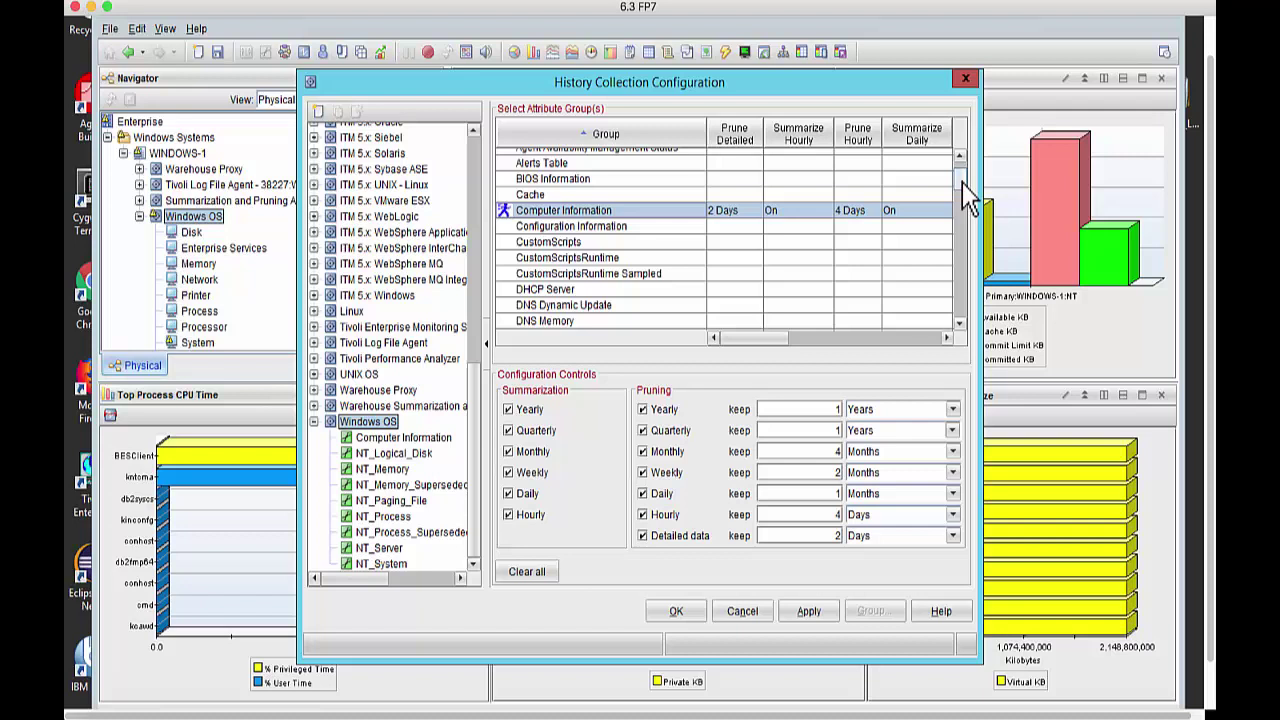
{"action": "left_click_drag", "start_coordinate": [961, 188], "coordinate": [965, 240]}
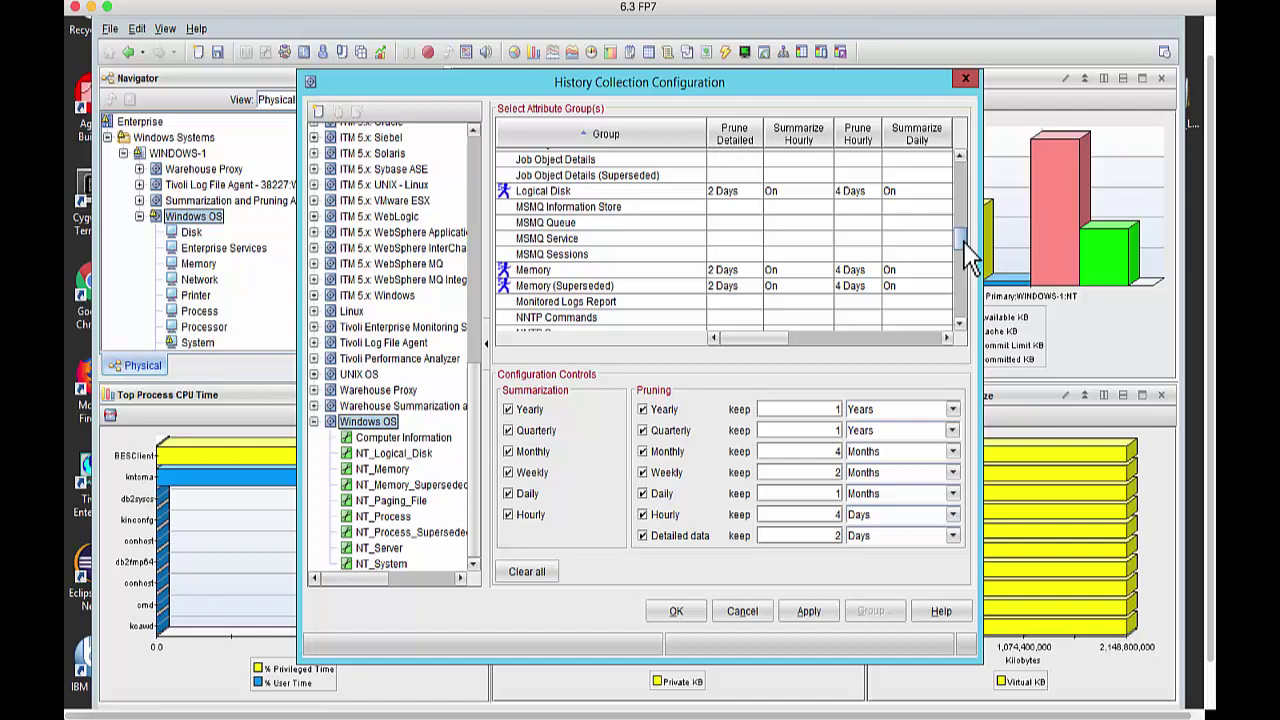
{"action": "left_click_drag", "start_coordinate": [965, 240], "coordinate": [963, 318]}
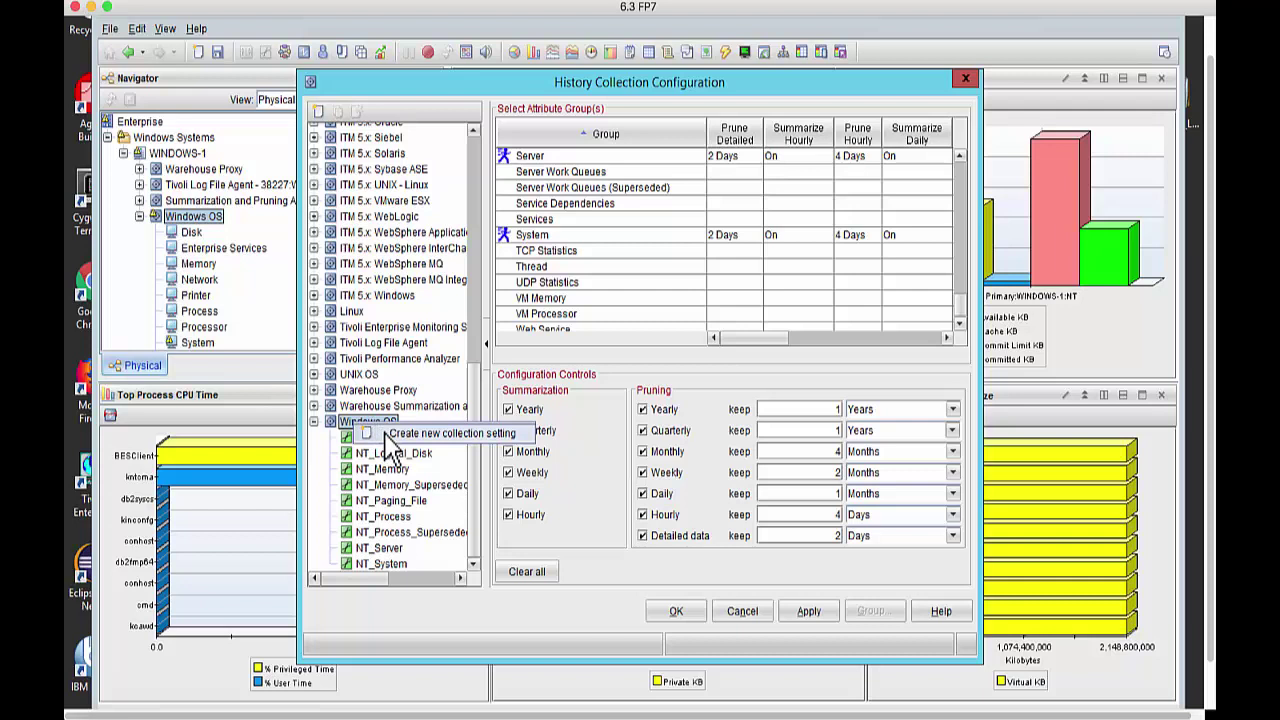
Start a new Windows OS collection setting named NT_XYZ with the description "test"
{"action": "left_click", "coordinate": [387, 435]}
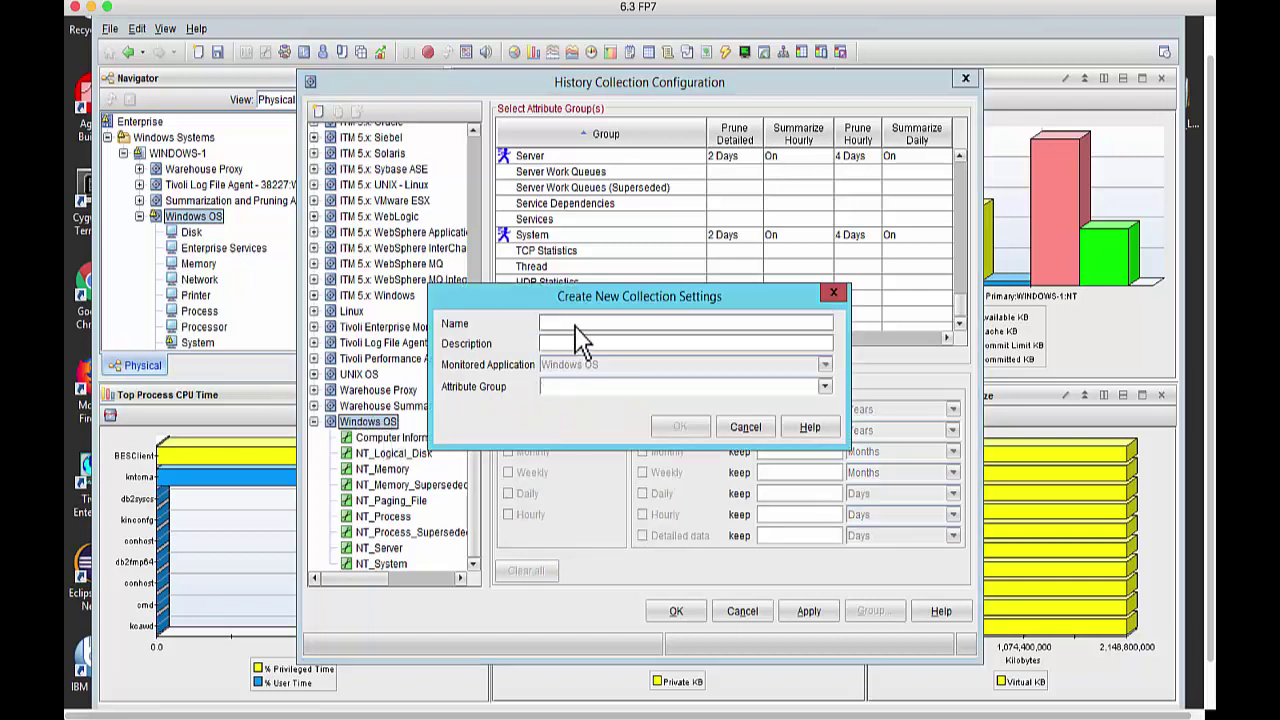
{"action": "type", "text": "NT_XYZ"}
{"action": "left_click", "coordinate": [581, 342]}
{"action": "type", "text": "shforn"}
{"action": "key", "text": "BackSpace"}
{"action": "key", "text": "BackSpace"}
{"action": "key", "text": "BackSpace"}
{"action": "key", "text": "BackSpace"}
{"action": "key", "text": "BackSpace"}
{"action": "key", "text": "BackSpace"}
{"action": "type", "text": "test"}
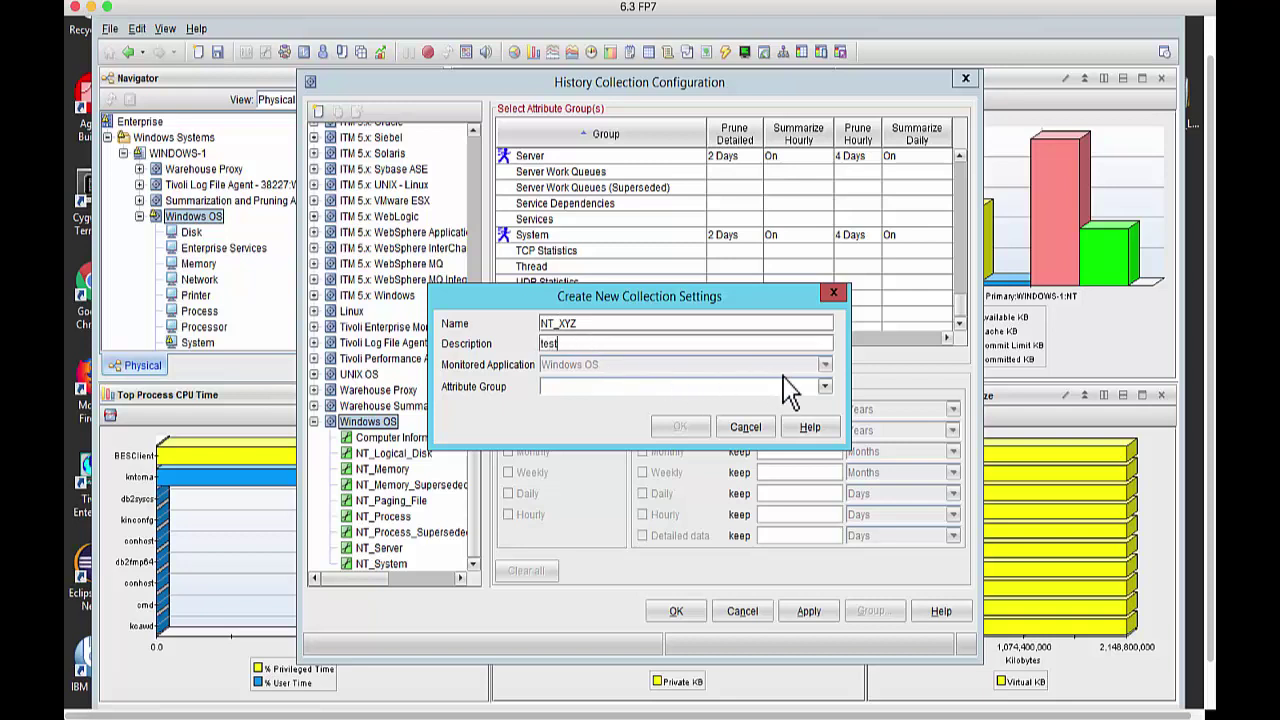
Browse the attribute groups available for the new collection setting and discard the setting without creating it
{"action": "left_click", "coordinate": [825, 386]}
{"action": "left_click_drag", "start_coordinate": [828, 415], "coordinate": [826, 452]}
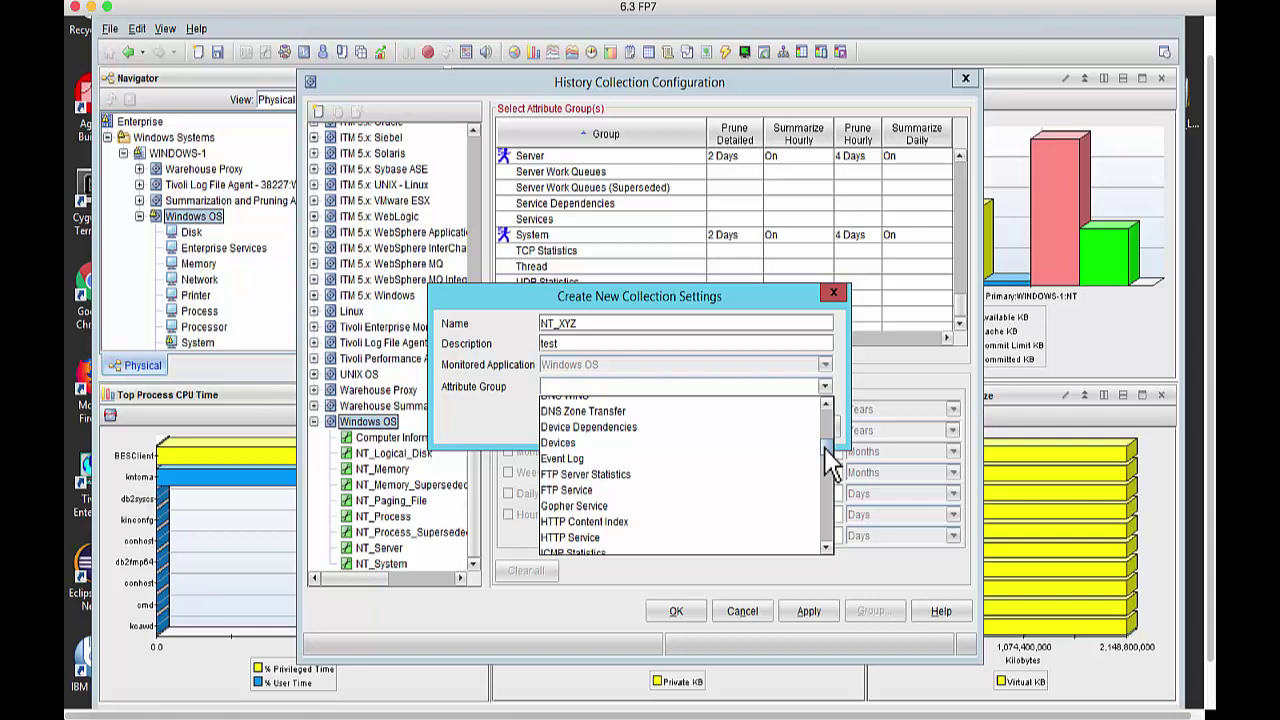
{"action": "left_click", "coordinate": [492, 420]}
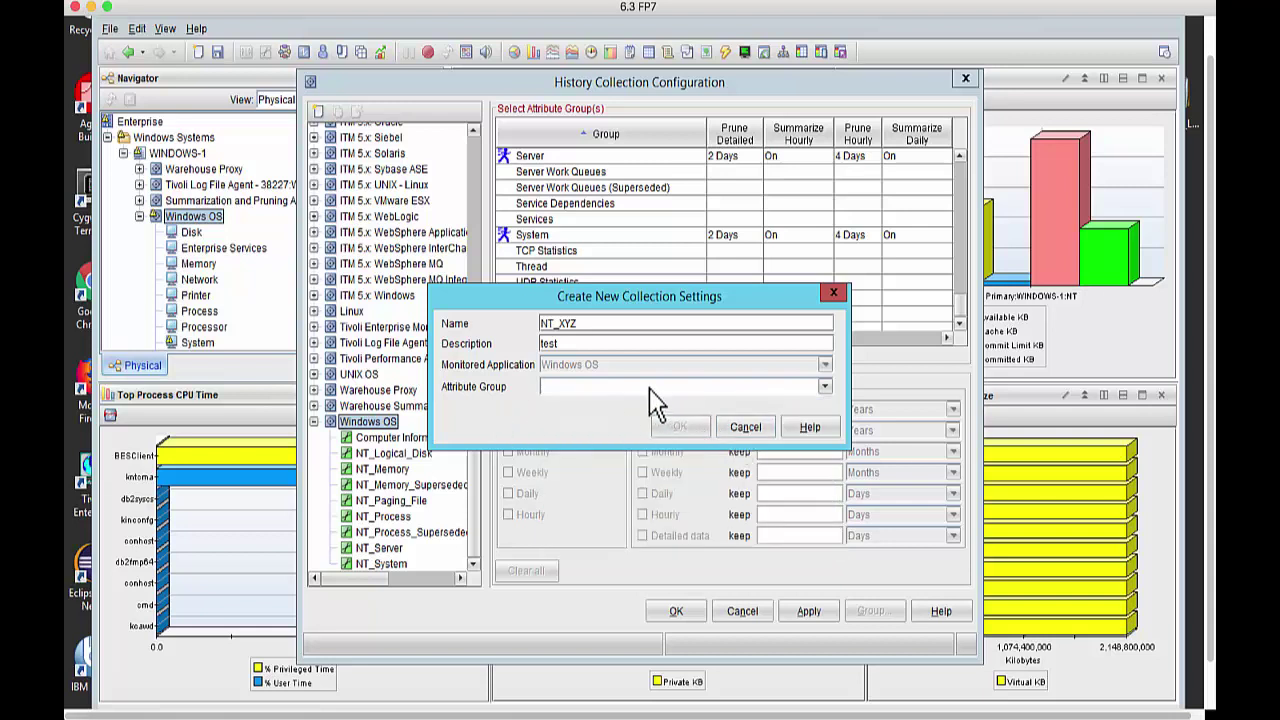
{"action": "left_click", "coordinate": [745, 432]}
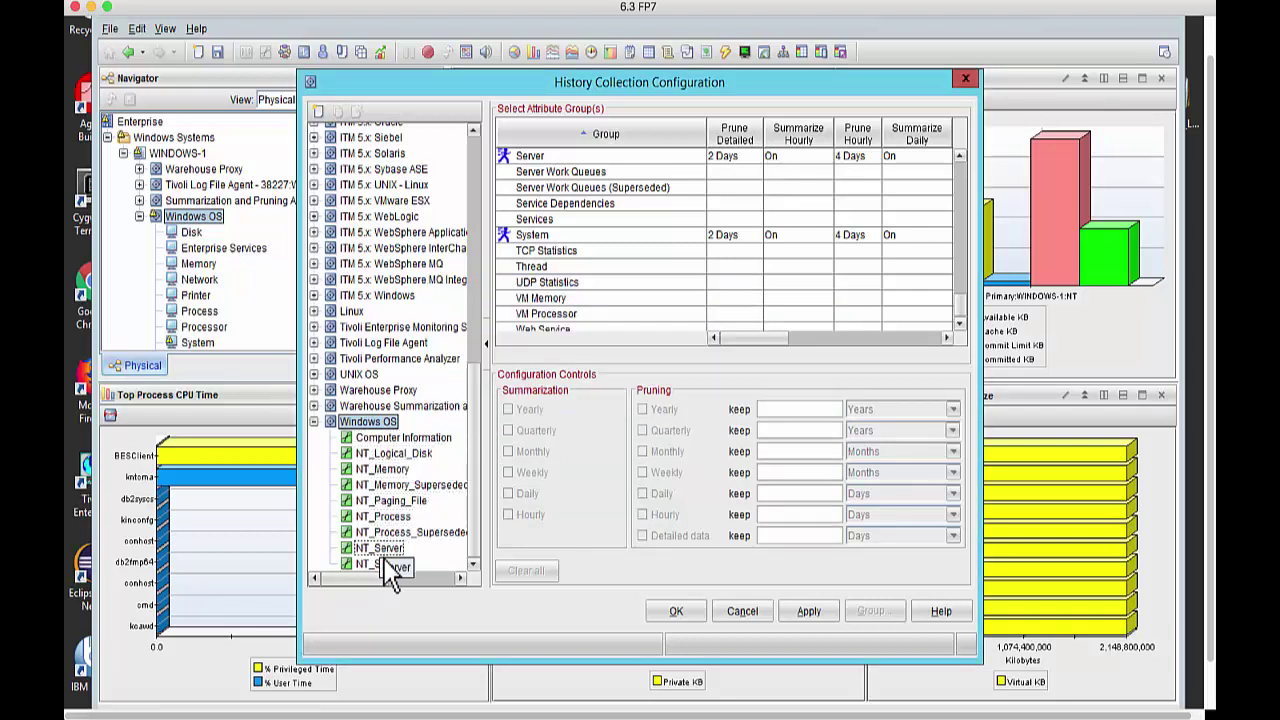
Check the System attribute group's summarization and pruning settings and close the history configuration without saving
{"action": "left_click", "coordinate": [530, 240]}
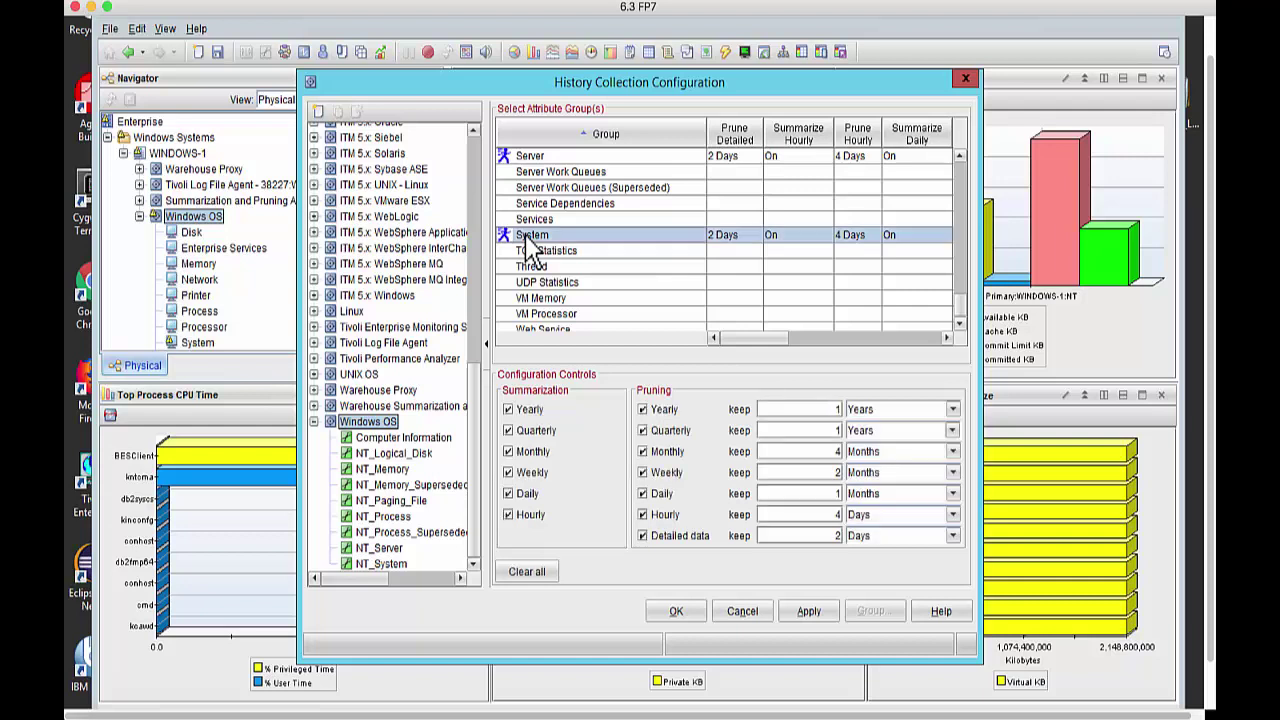
{"action": "left_click", "coordinate": [742, 615]}
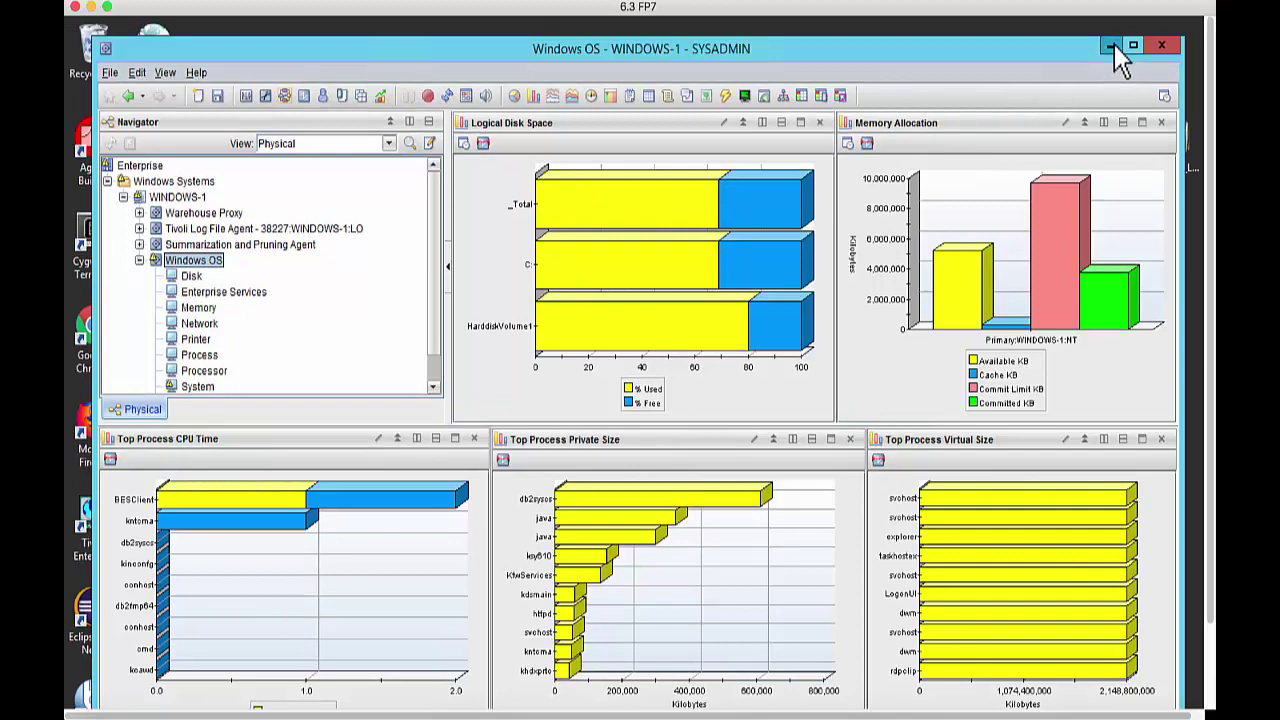
Minimize the monitoring portal and open the C:\IBM\ITM folder in File Explorer
{"action": "left_click", "coordinate": [1112, 46]}
{"action": "left_click", "coordinate": [913, 96]}
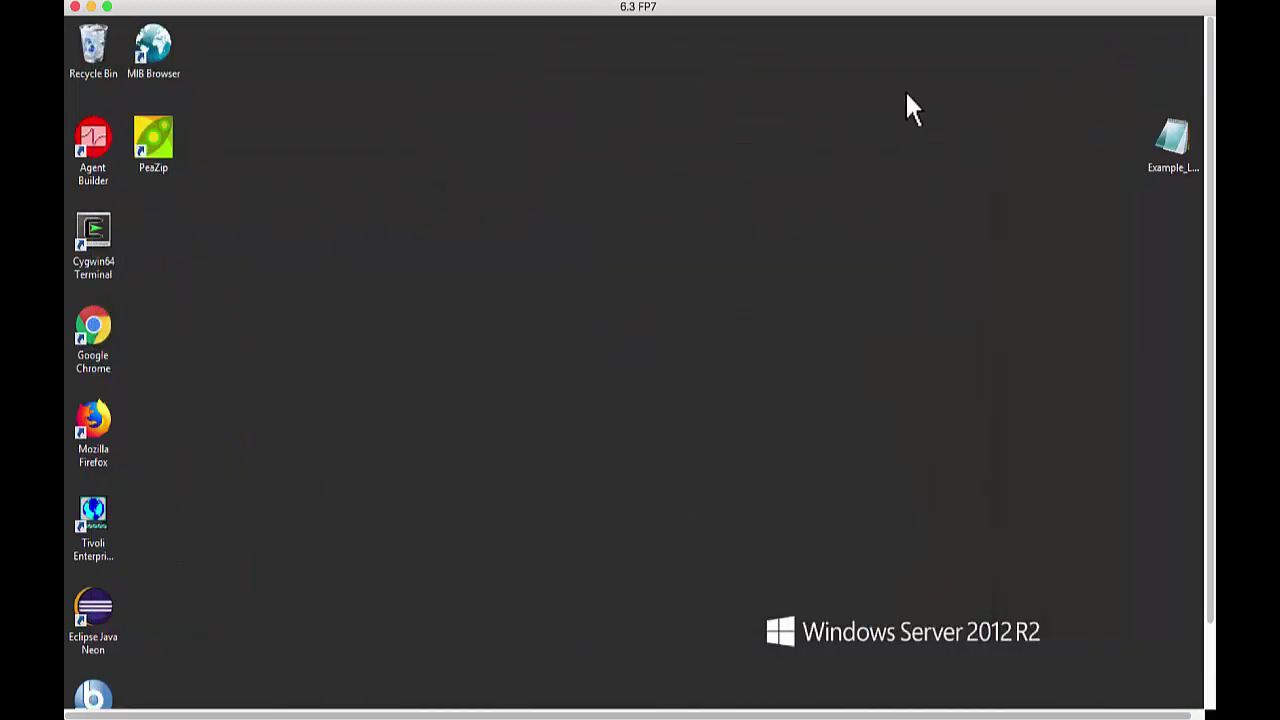
{"action": "scroll", "coordinate": [600, 122], "scroll_direction": "down", "scroll_amount": 3}
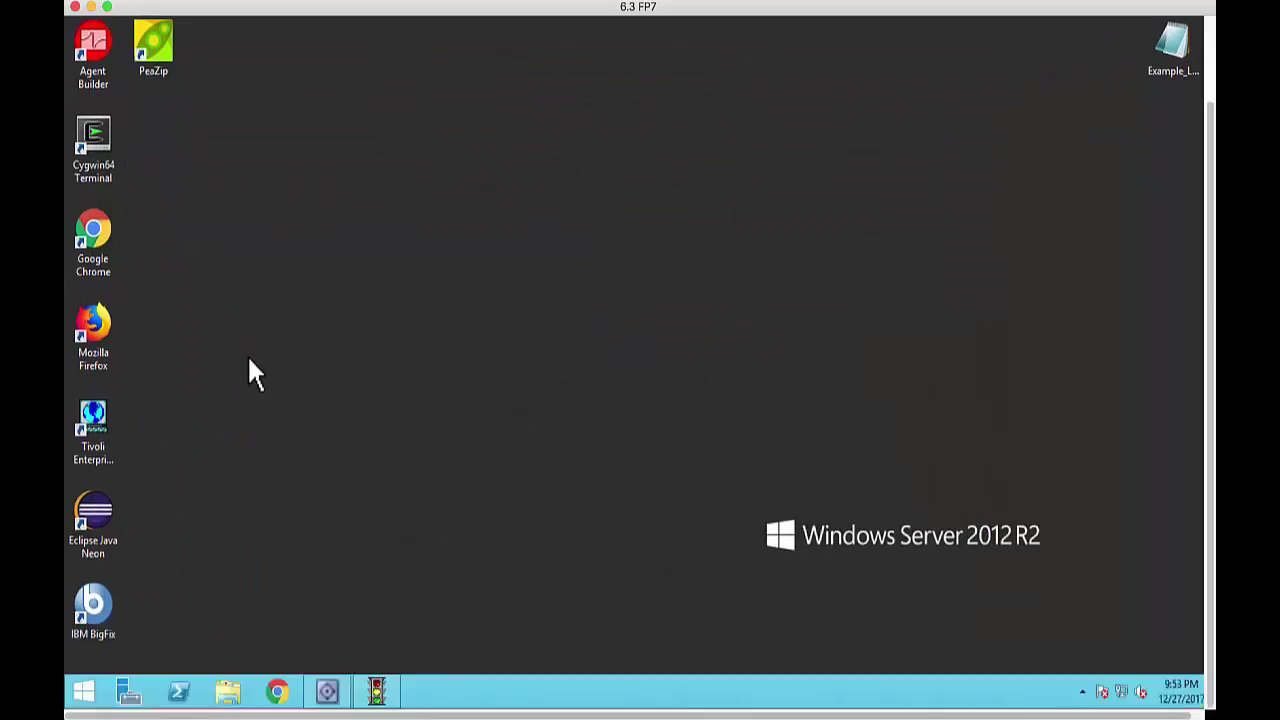
{"action": "left_click", "coordinate": [228, 693]}
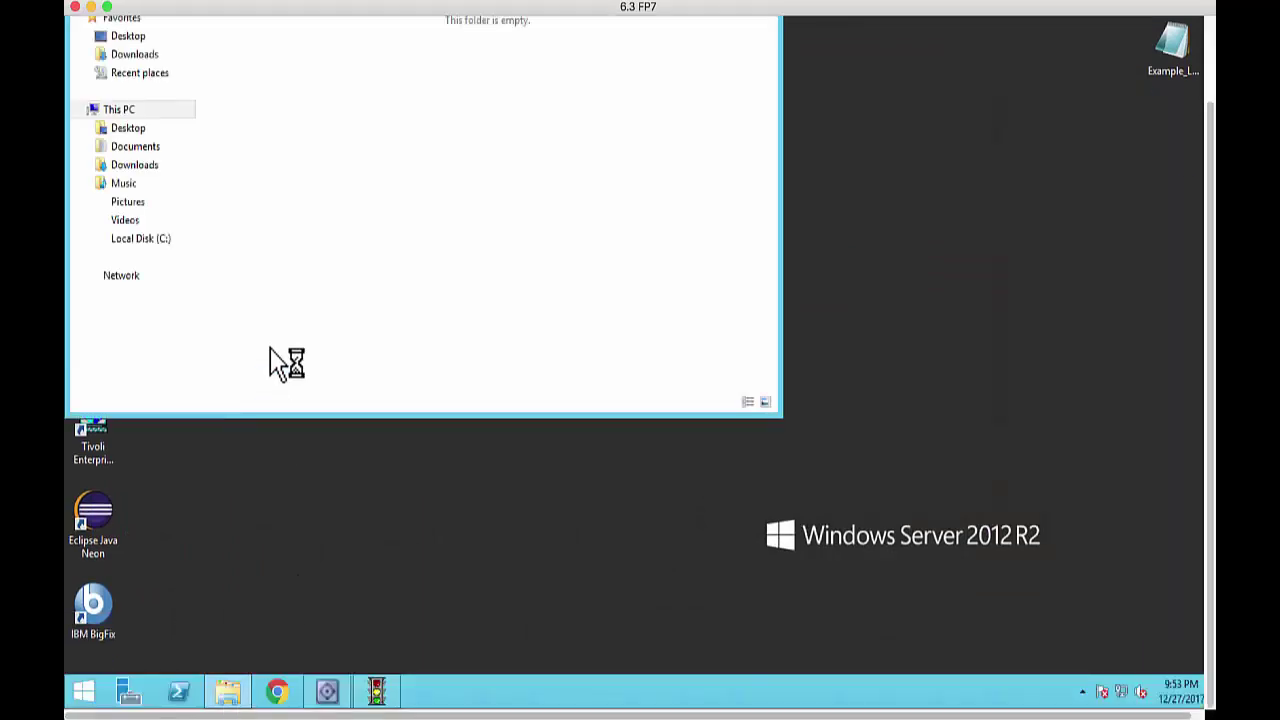
{"action": "scroll", "coordinate": [460, 309], "scroll_direction": "up", "scroll_amount": 3}
{"action": "double_click", "coordinate": [490, 318]}
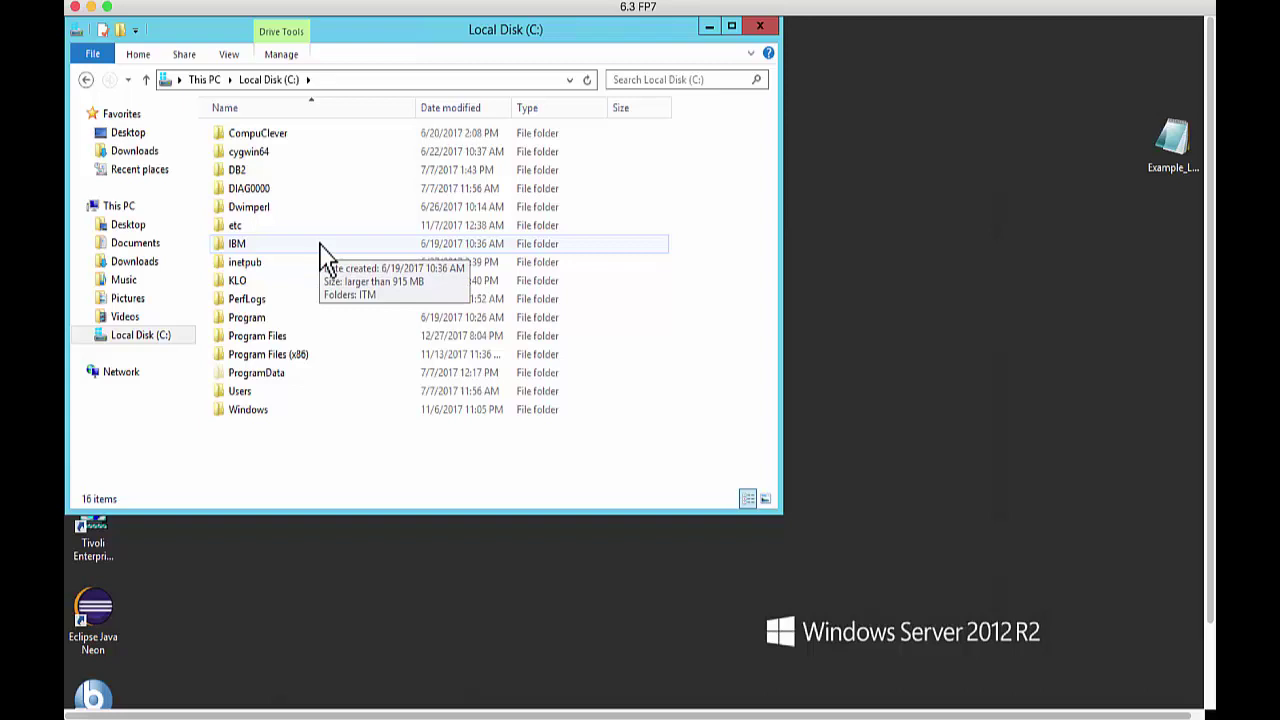
{"action": "double_click", "coordinate": [248, 243]}
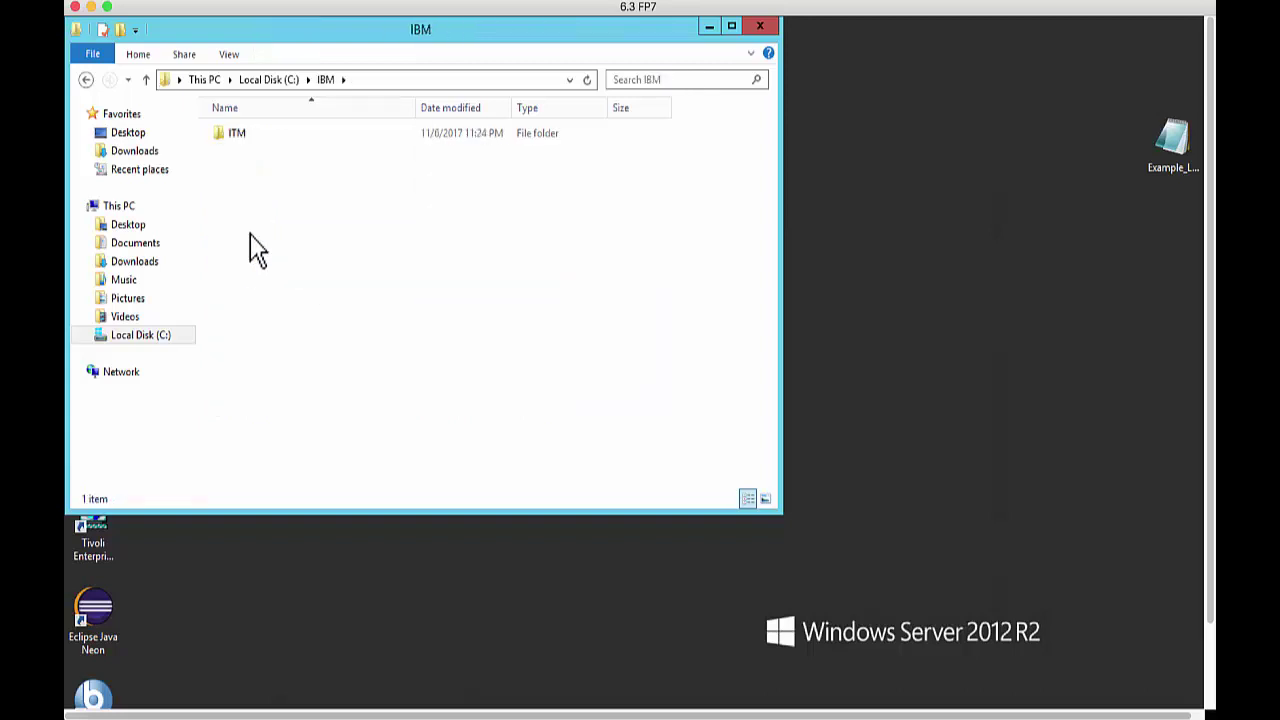
{"action": "double_click", "coordinate": [237, 140]}
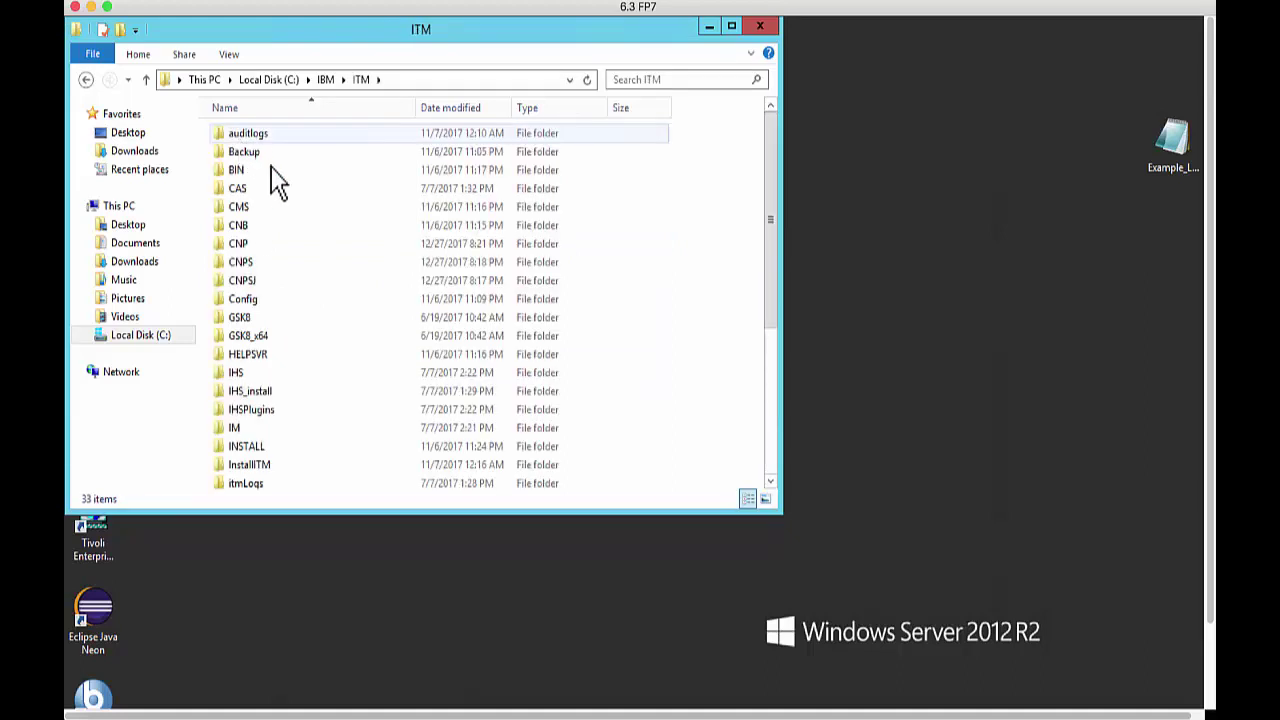
Open the Windows OS agent's history folder TMAITM6_x64\logs\History\KNT inside the ITM folder
{"action": "scroll", "coordinate": [300, 223], "scroll_direction": "down", "scroll_amount": 5}
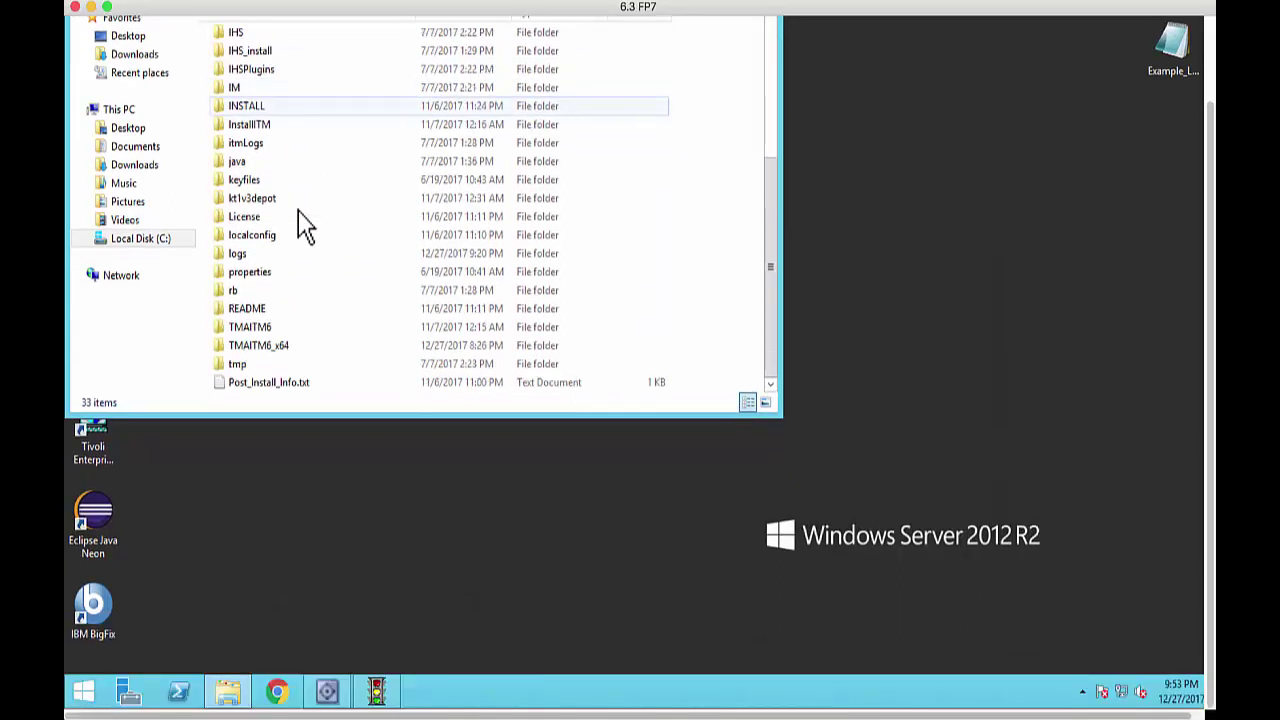
{"action": "double_click", "coordinate": [256, 345]}
{"action": "scroll", "coordinate": [330, 173], "scroll_direction": "up", "scroll_amount": 3}
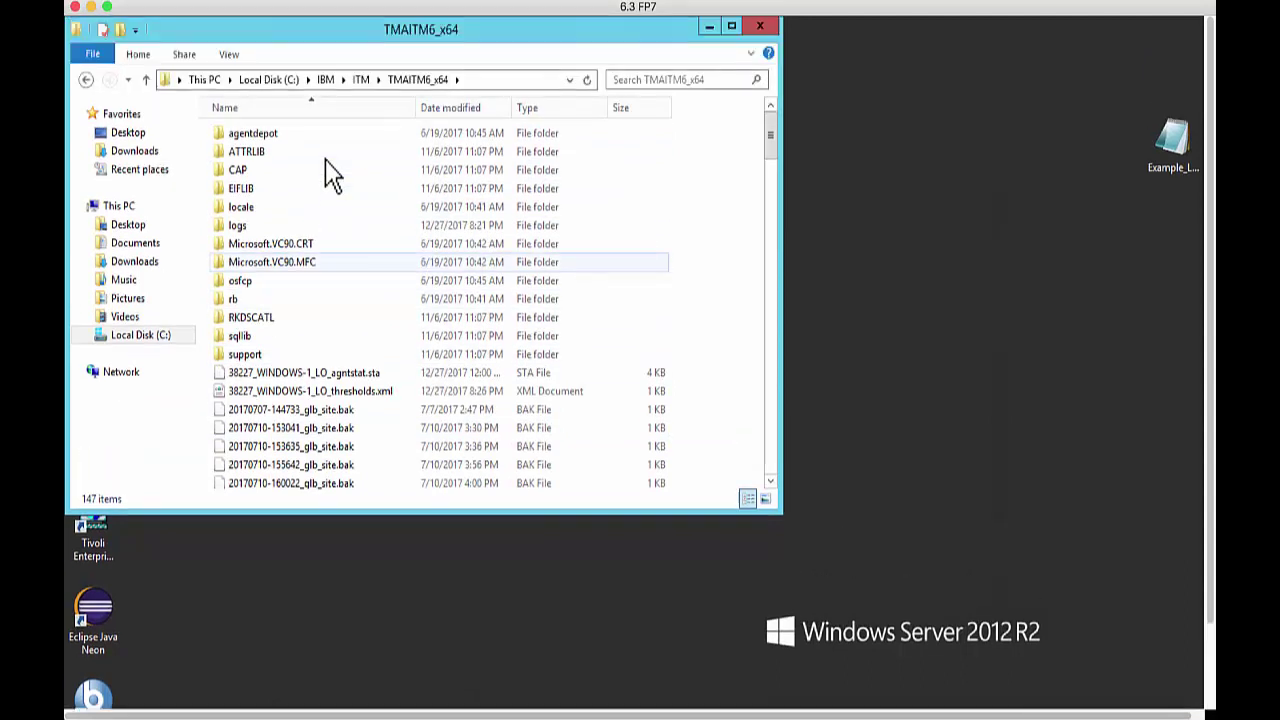
{"action": "double_click", "coordinate": [250, 230]}
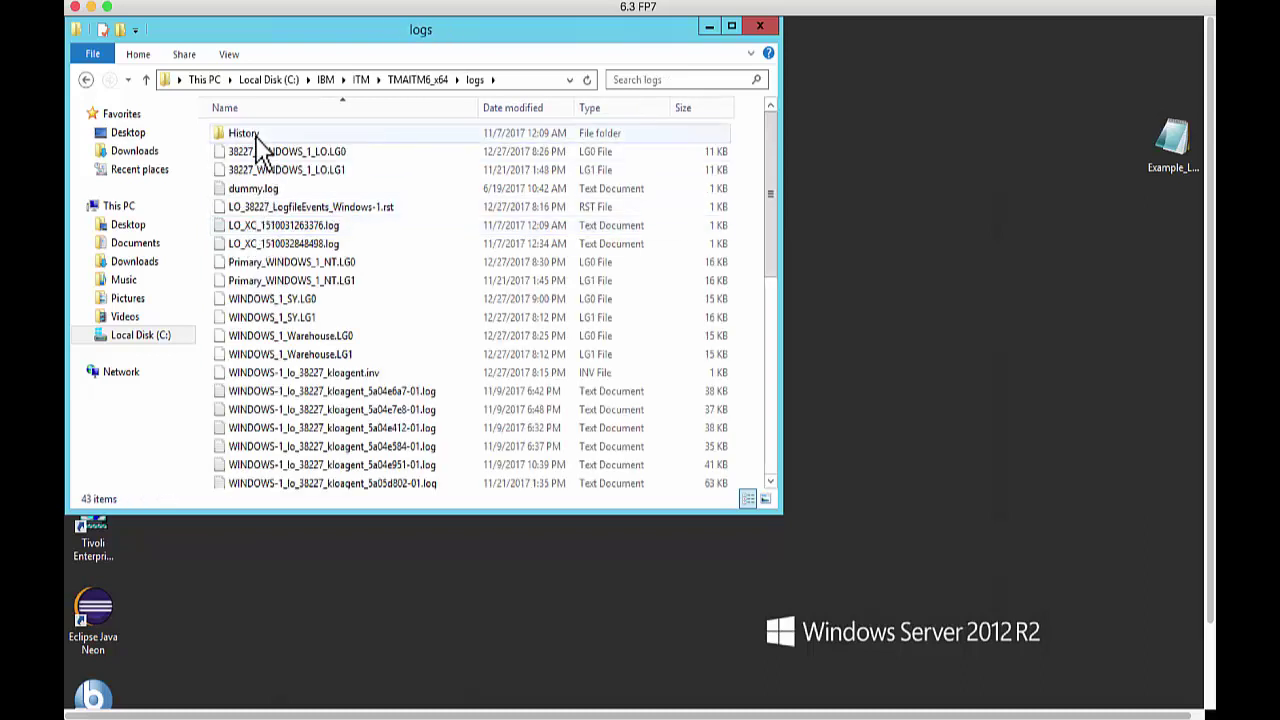
{"action": "double_click", "coordinate": [255, 138]}
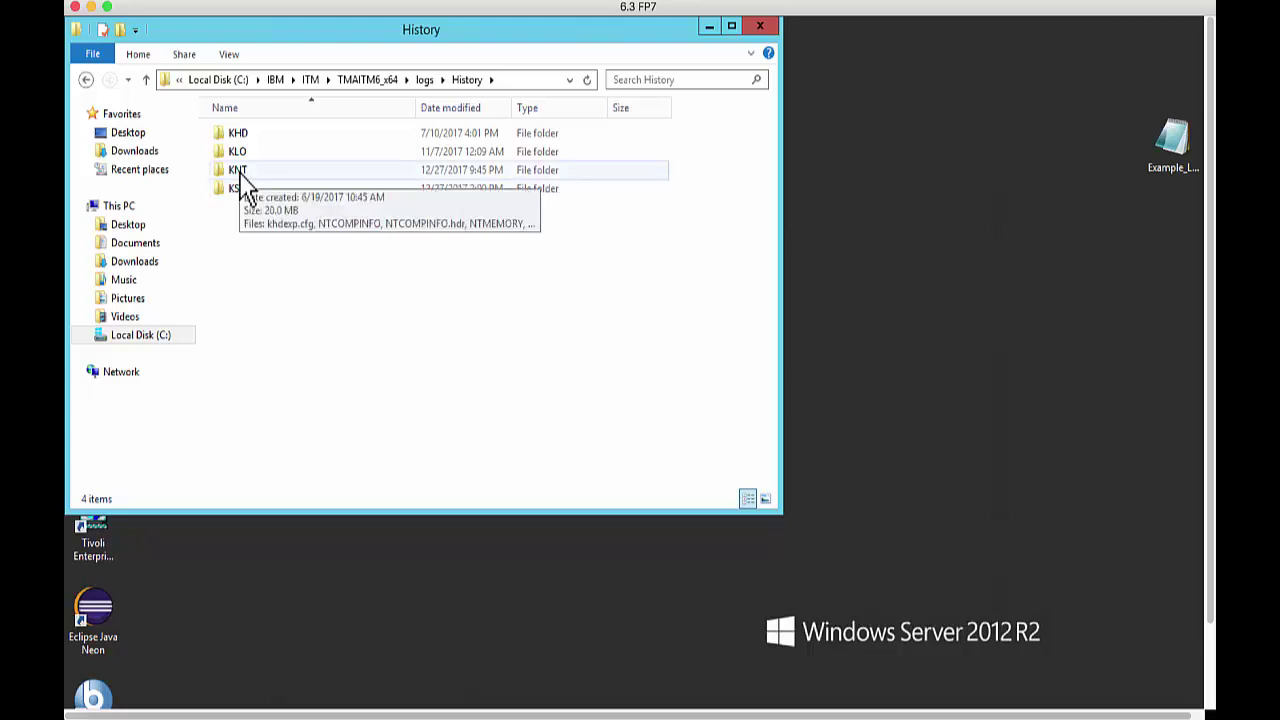
{"action": "double_click", "coordinate": [240, 176]}
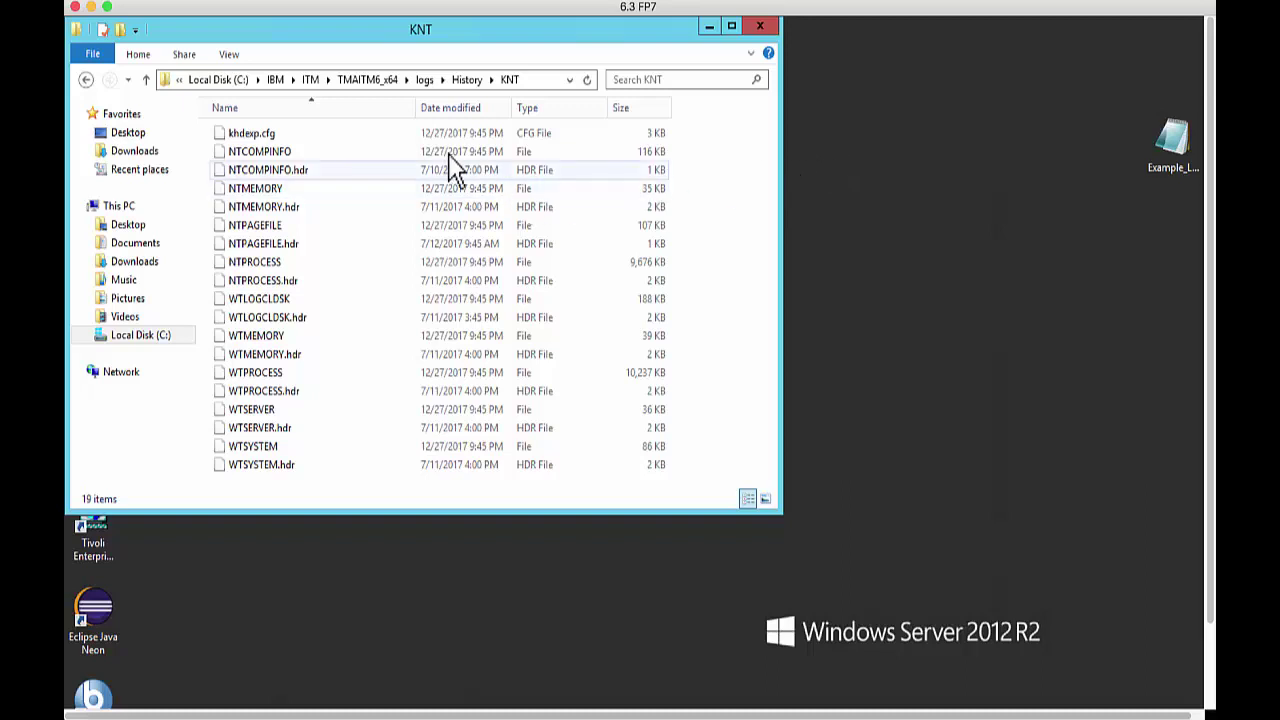
Inspect the modification times of the NTCOMPINFO, NTCOMPINFO.hdr, NTMEMORY and NTPAGEFILE history files
{"action": "left_click", "coordinate": [285, 157]}
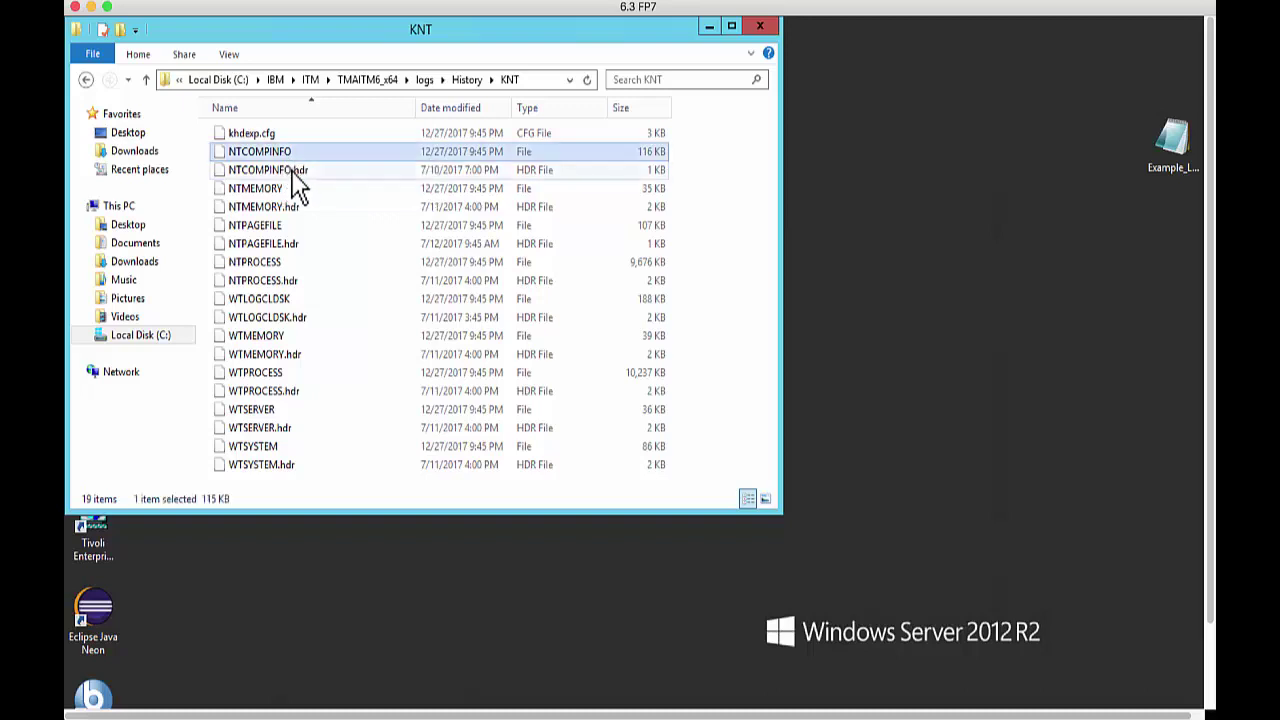
{"action": "left_click", "coordinate": [291, 172]}
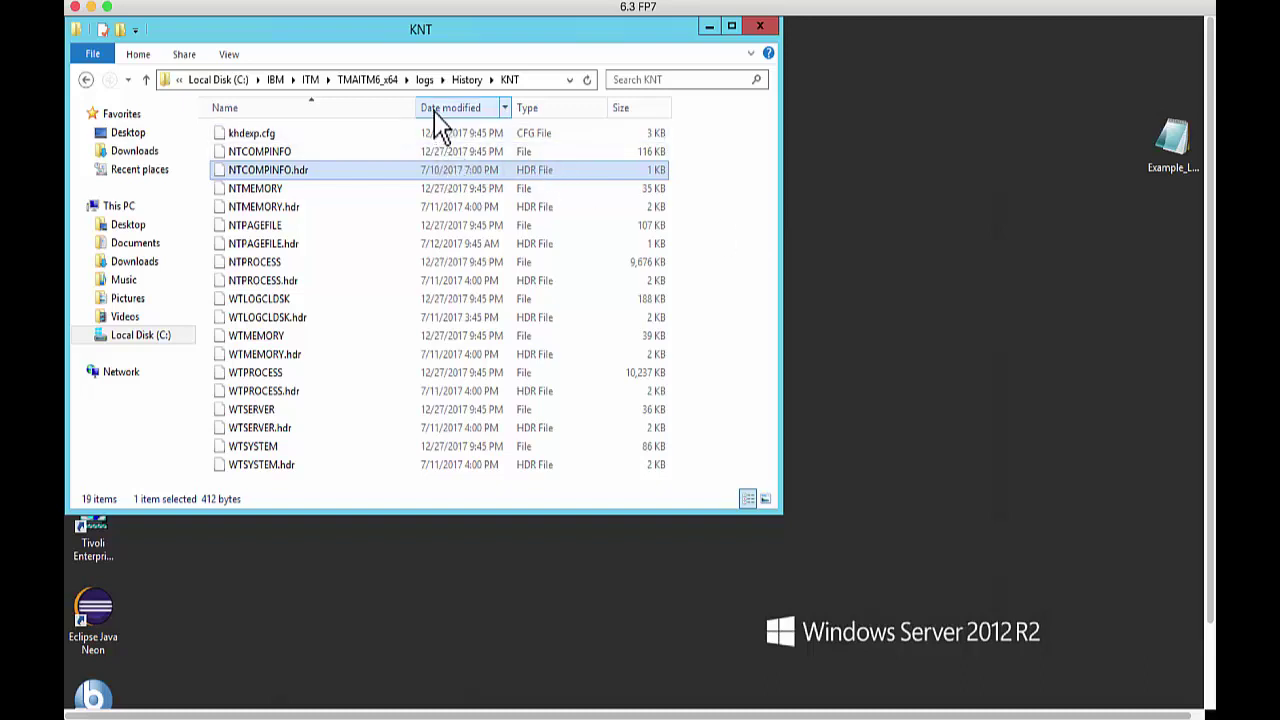
{"action": "left_click", "coordinate": [438, 157]}
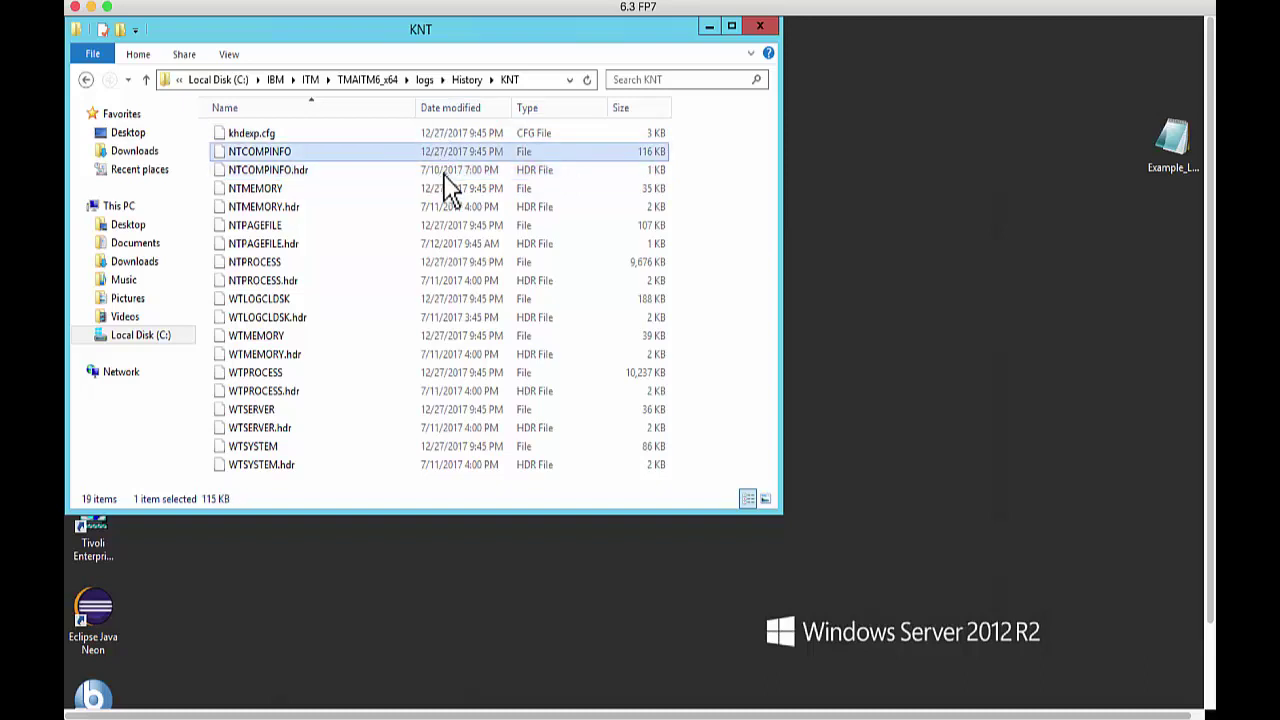
{"action": "left_click", "coordinate": [441, 190]}
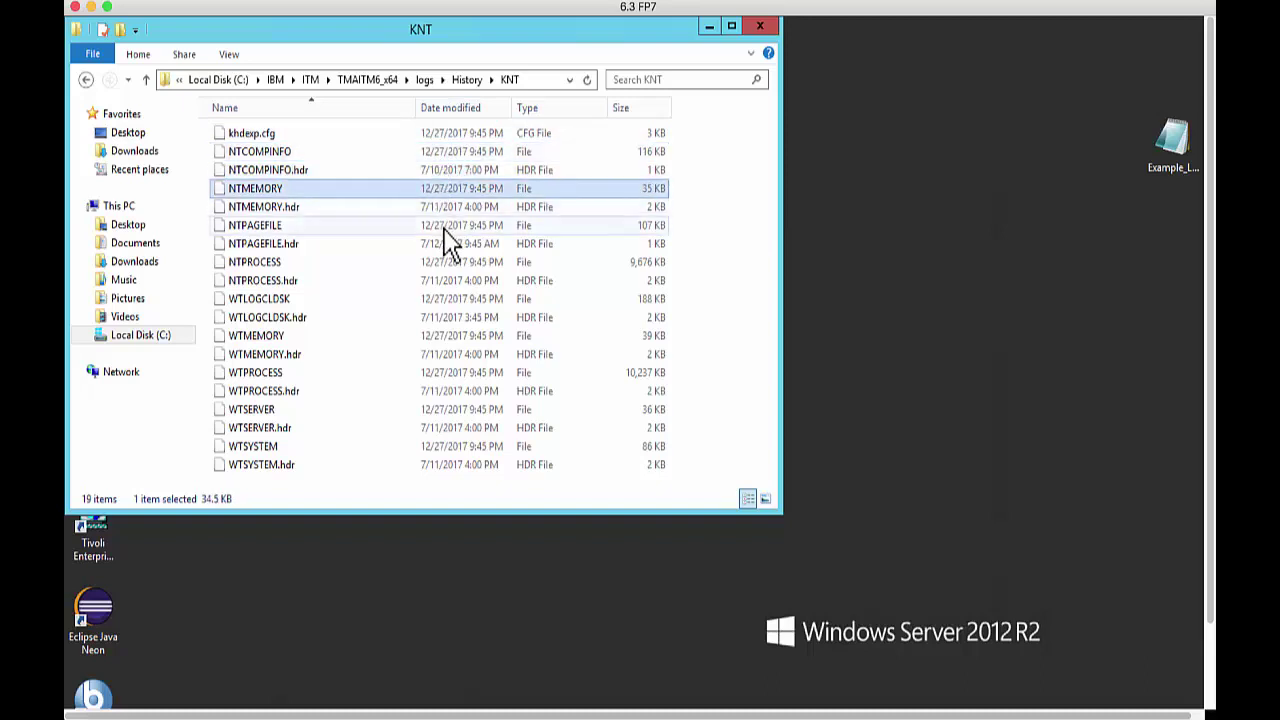
{"action": "left_click", "coordinate": [444, 228]}
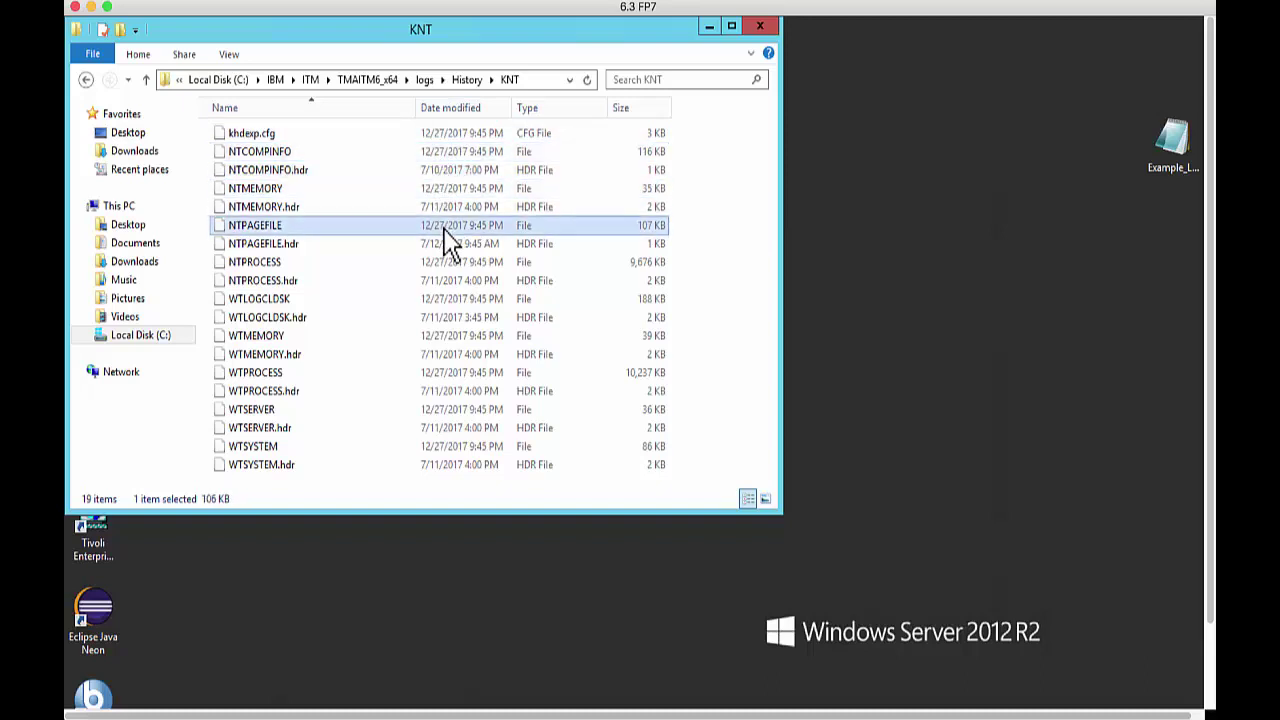